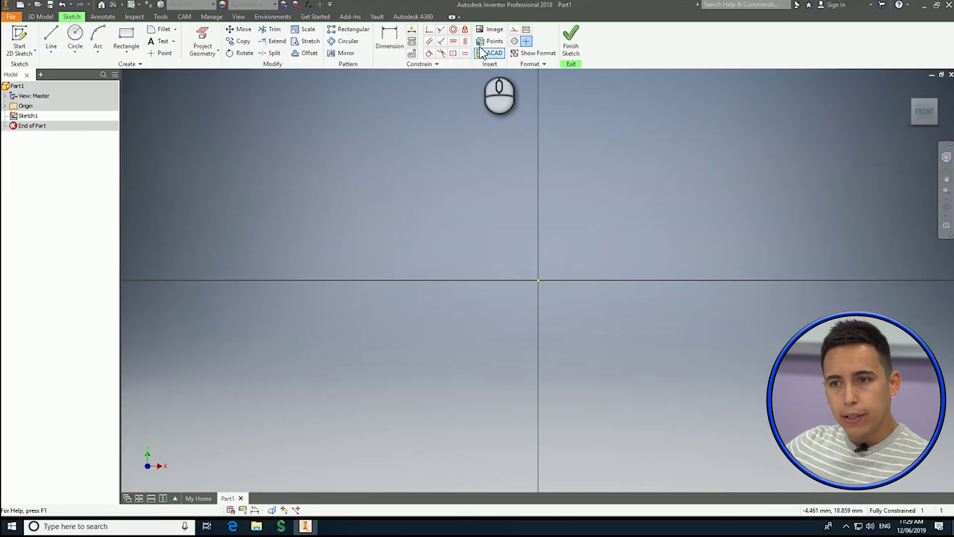
- Draw a long horizontal line along the X axis and convert it to a centerline
left_click(526, 41)
left_click(52, 35)
left_click(245, 280)
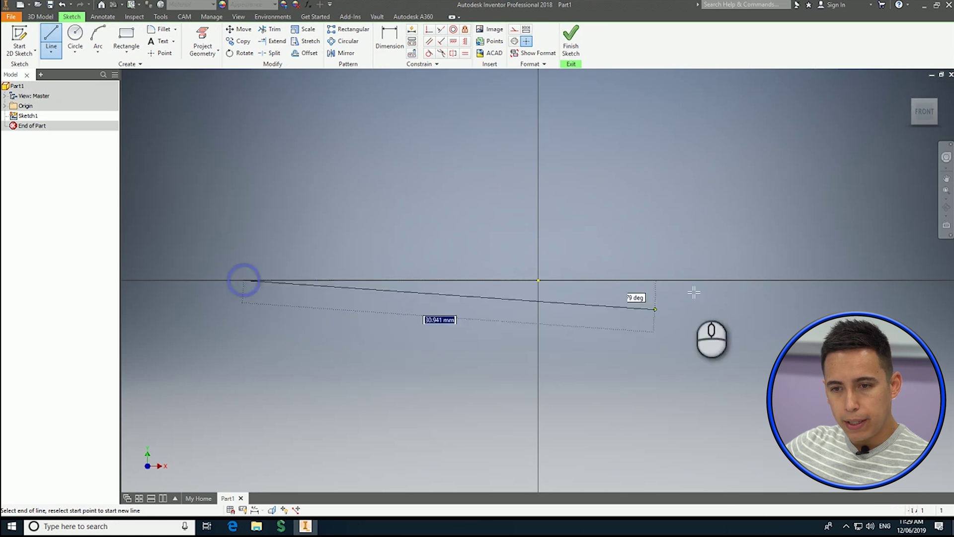
left_click(883, 280)
key("Escape")
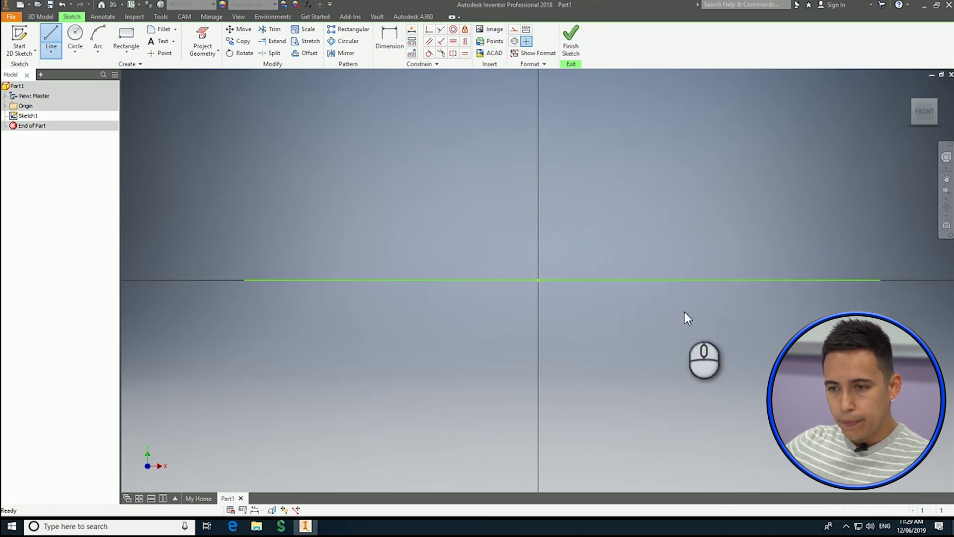
left_click(606, 280)
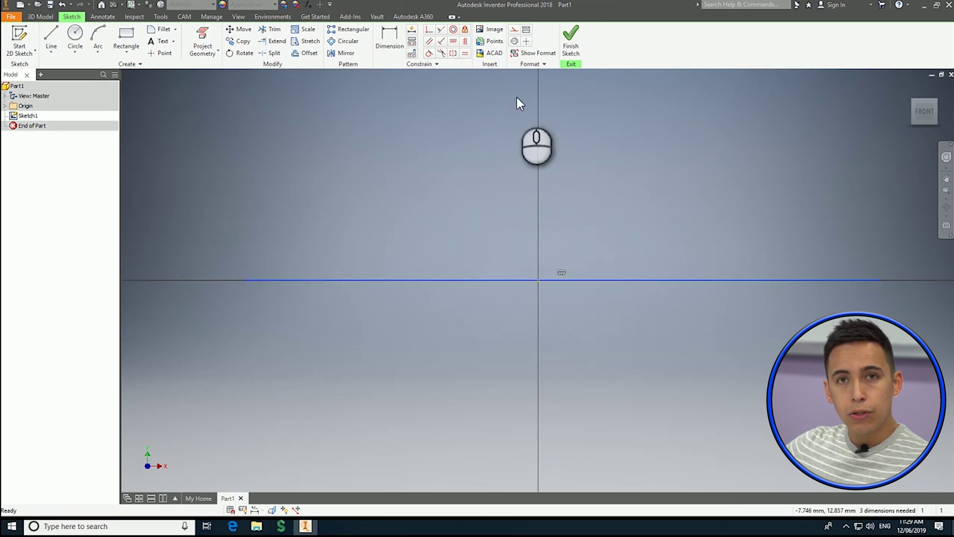
left_click(514, 41)
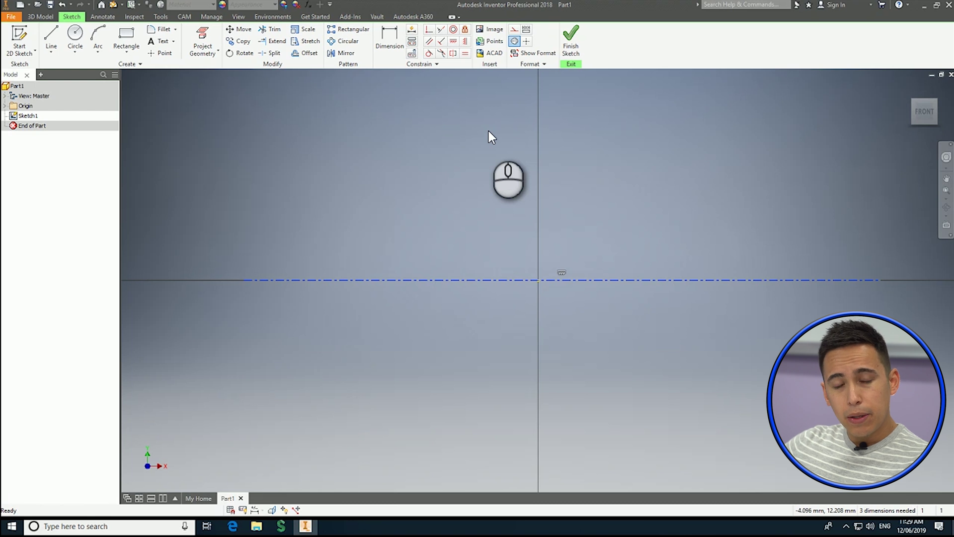
- Constrain the centerline horizontal and align its midpoint vertically with the origin
left_click(452, 42)
left_click(661, 280)
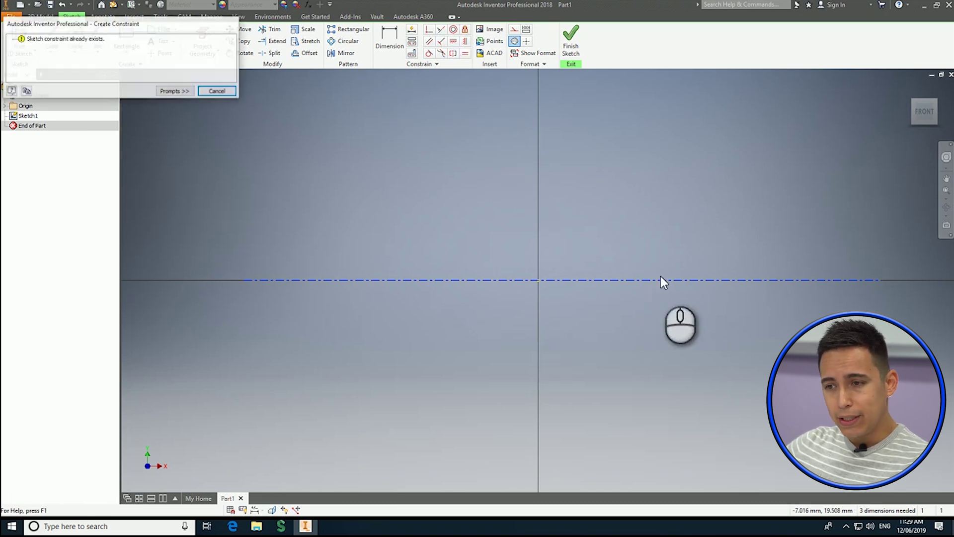
left_click(216, 91)
left_click(466, 41)
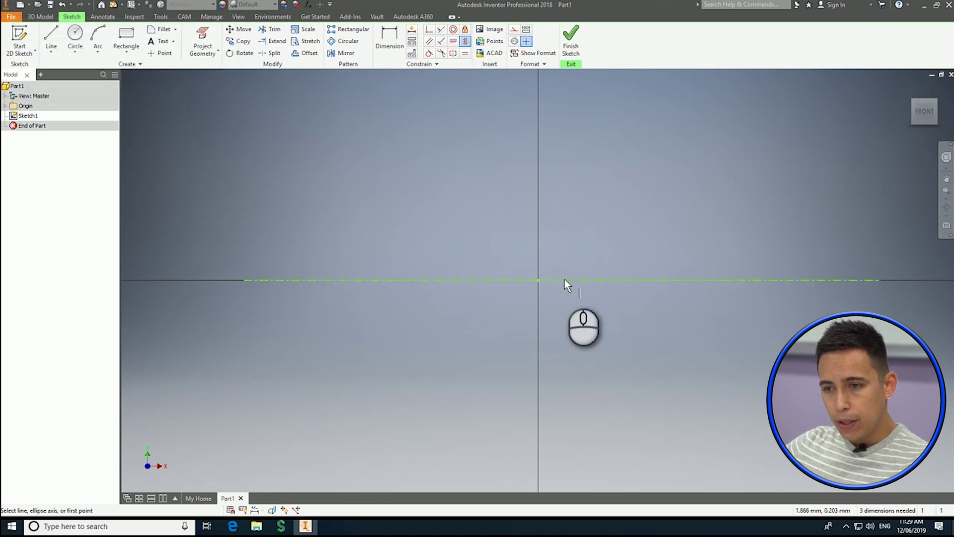
left_click(546, 280)
left_click(540, 280)
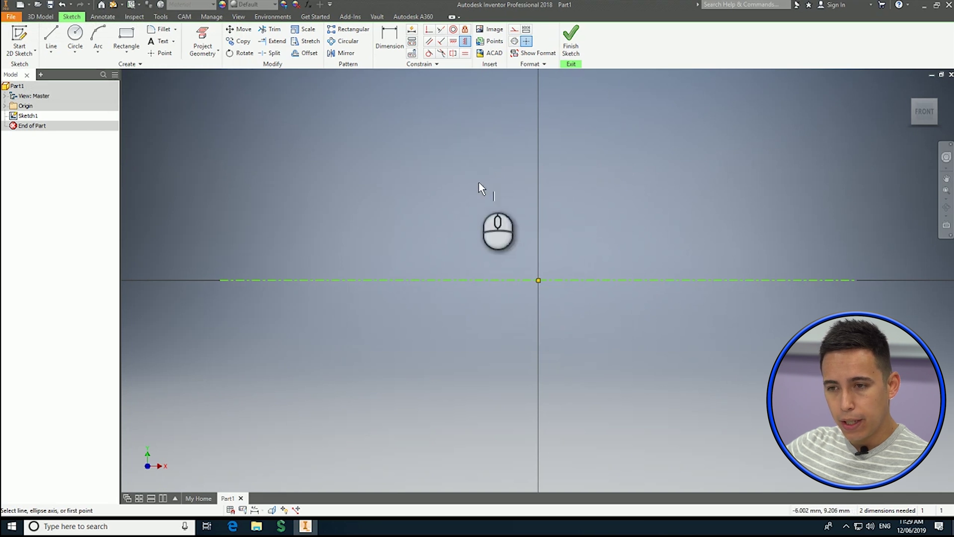
key("Escape")
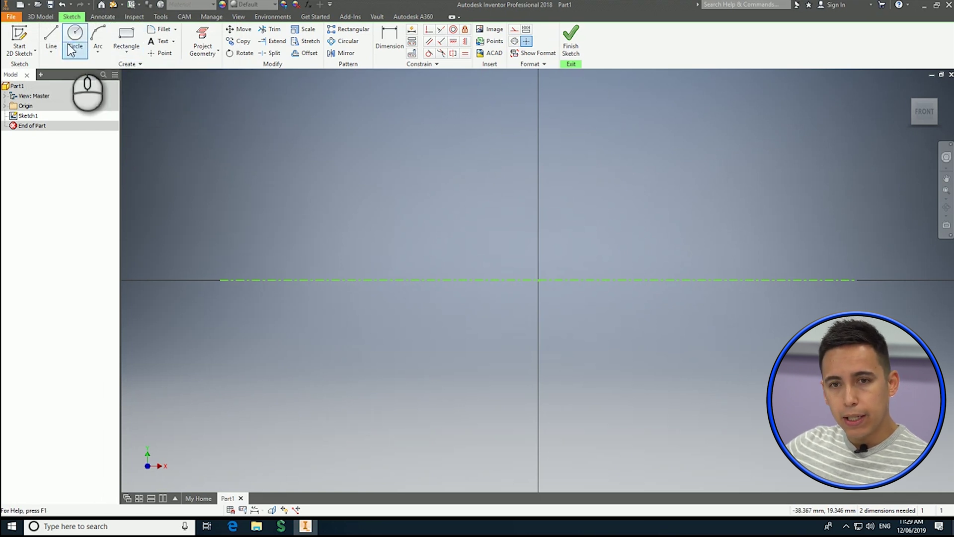
- Draw a 3 mm horizontal line above the centerline
left_click(51, 38)
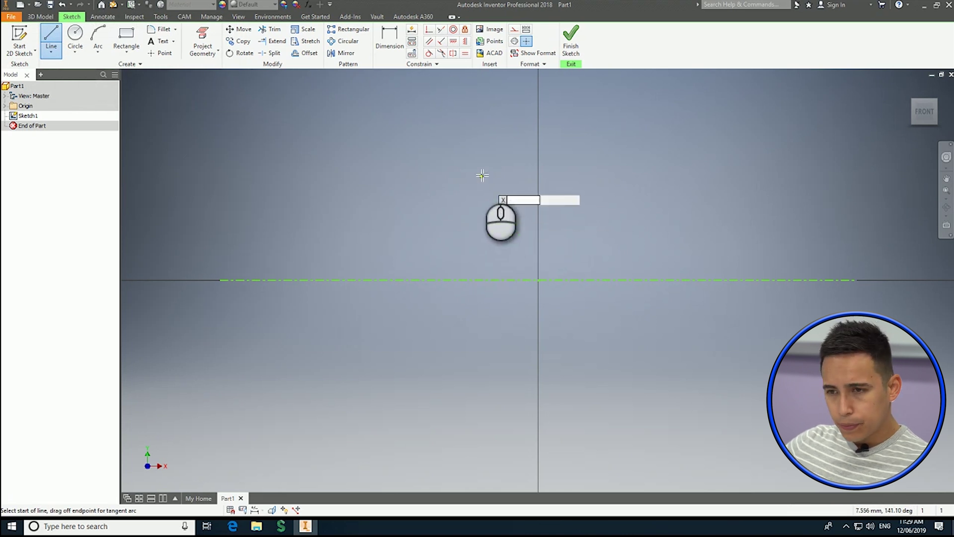
left_click(480, 207)
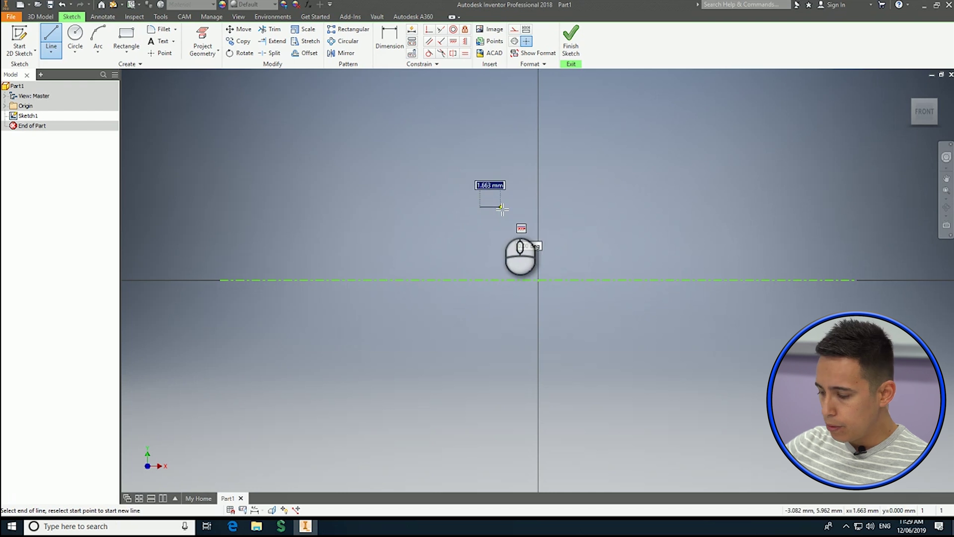
type("3")
key("Return")
key("Escape")
- Dimension the 3 mm line to the centerline as a Ø12 diameter
left_click(390, 40)
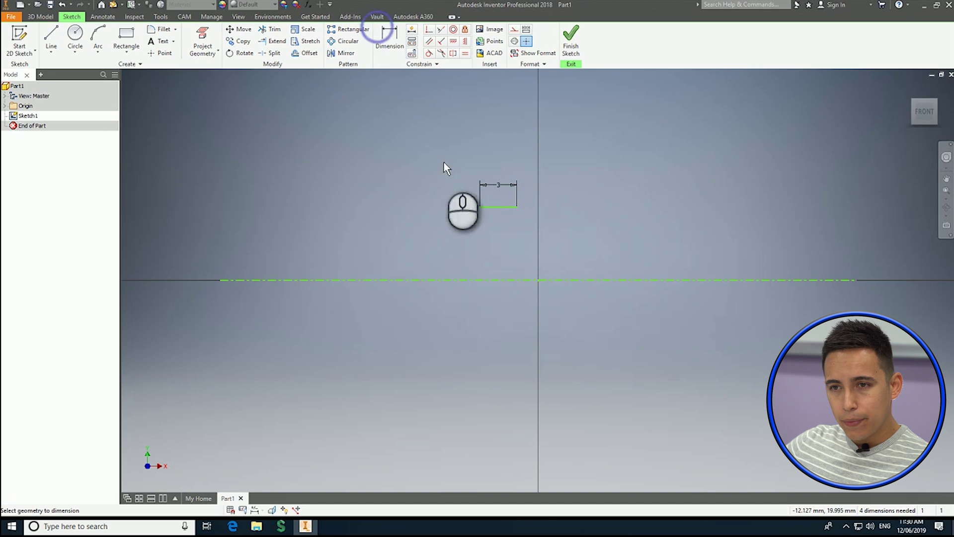
left_click(498, 207)
left_click(492, 279)
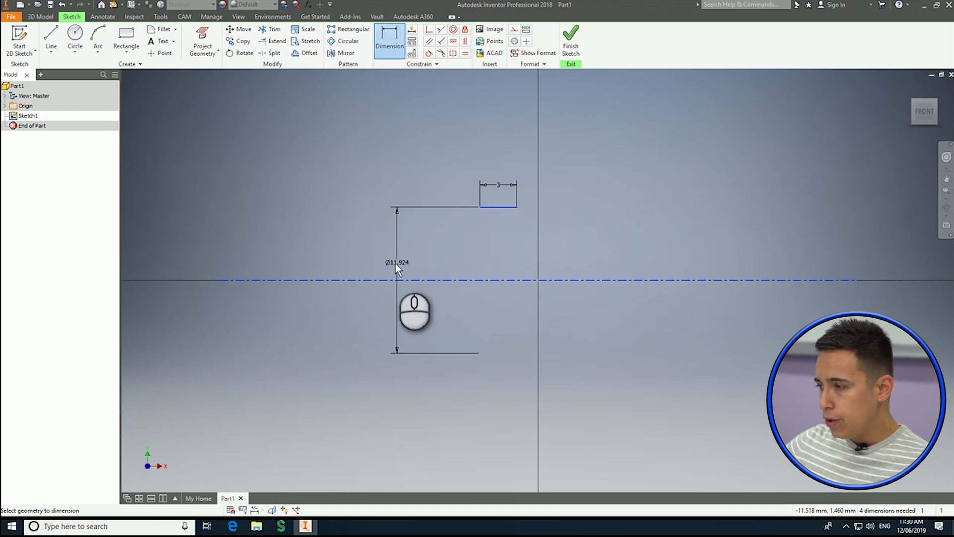
left_click(388, 264)
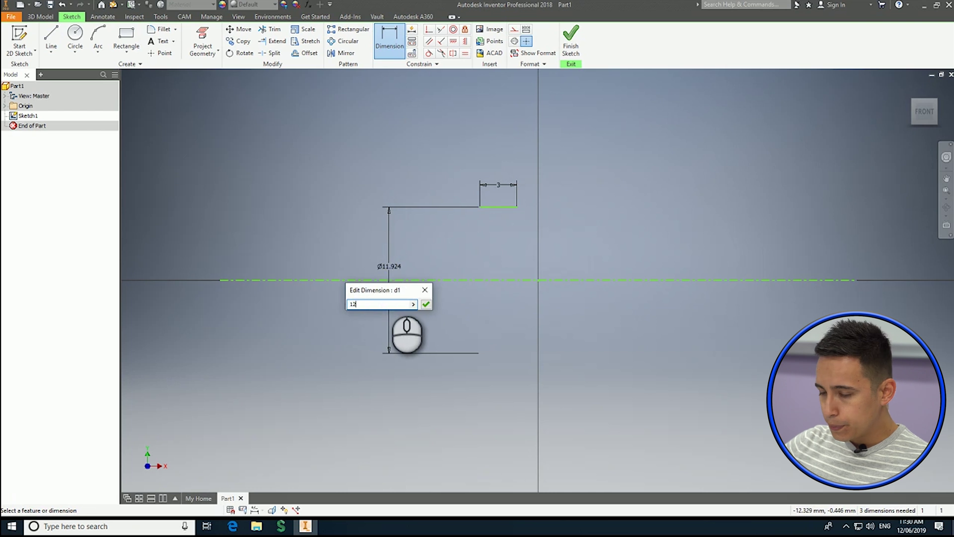
key("Return")
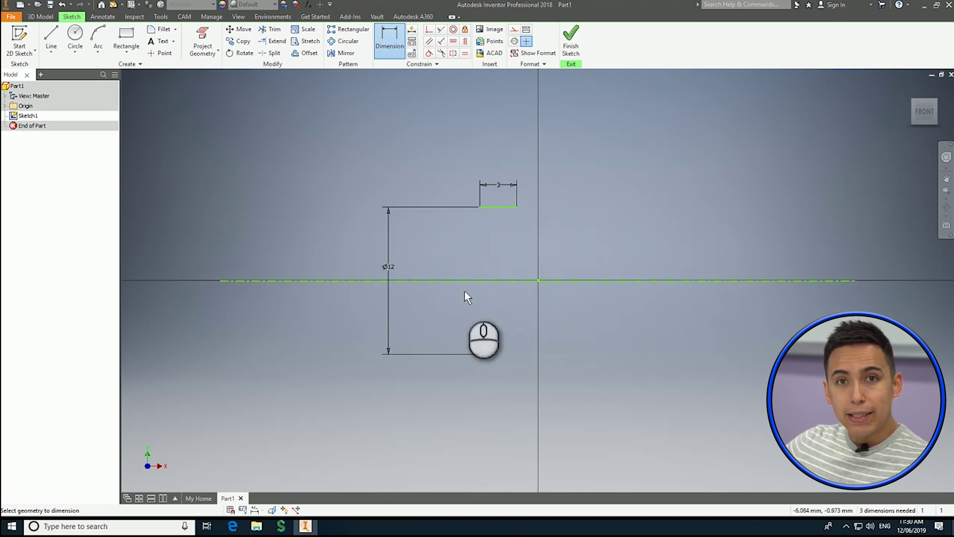
- Snap the centerline onto the sketch origin, then bring the whole profile back into view
scroll(527, 278, "down", 5)
scroll(528, 278, "up", 5)
scroll(531, 281, "down", 3)
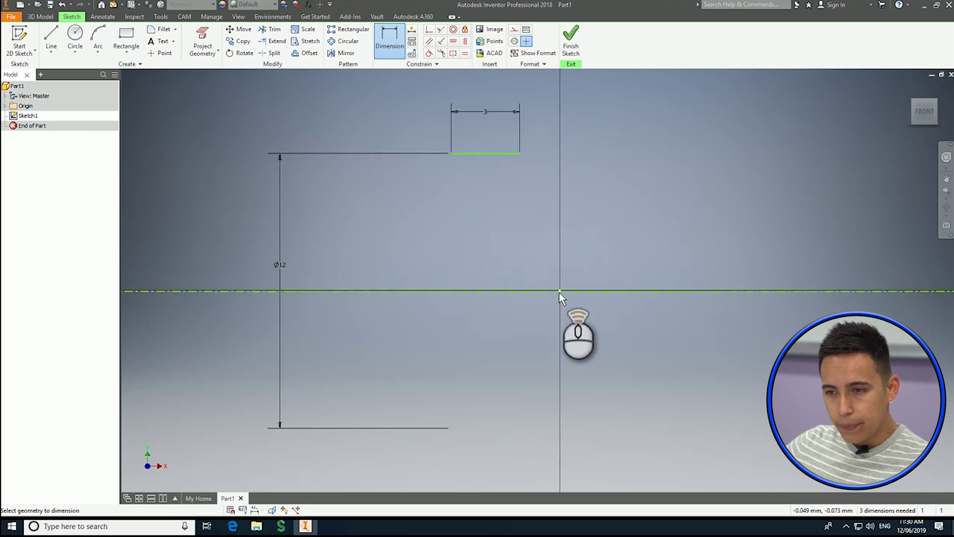
scroll(560, 296, "up", 4)
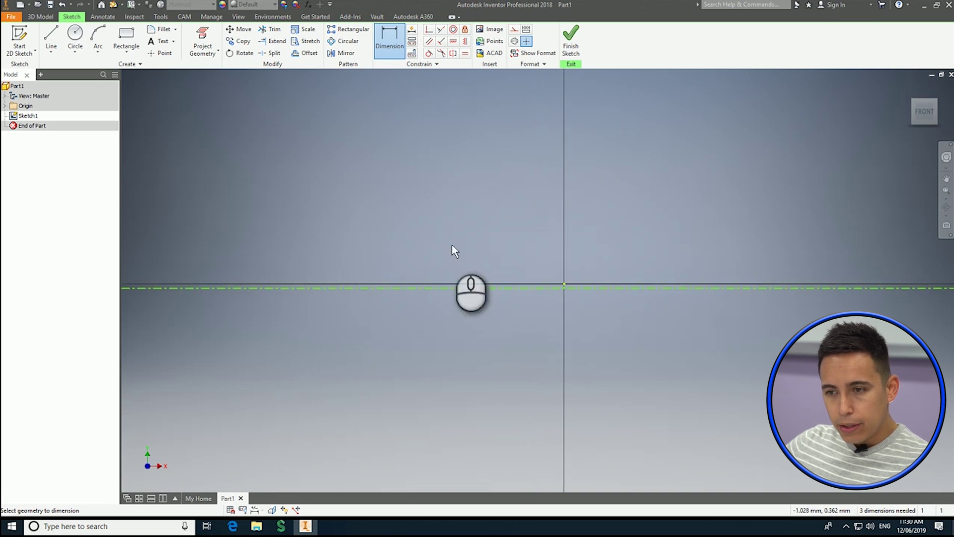
left_click(456, 42)
left_click(563, 285)
left_click(572, 287)
scroll(532, 249, "down", 5)
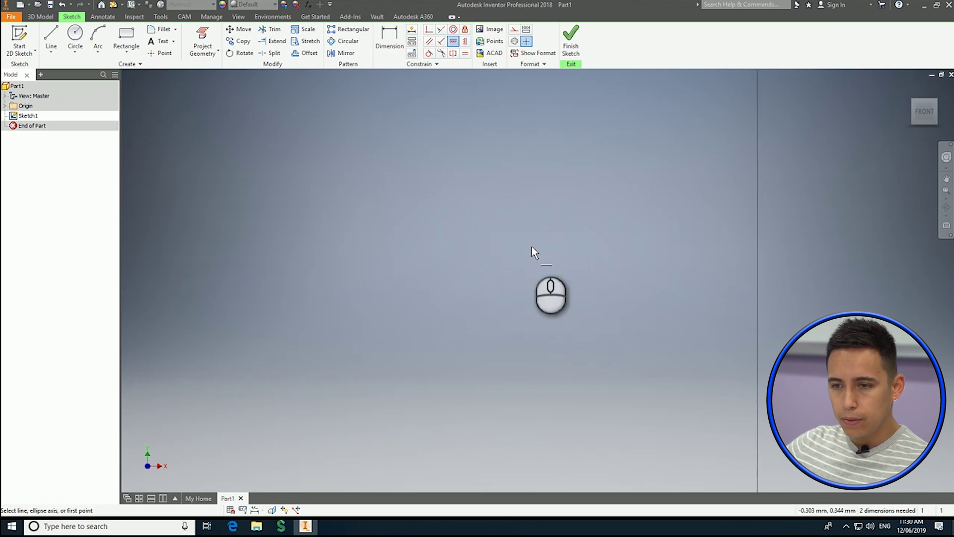
middle_click(531, 250)
middle_click_drag(532, 250, 530, 273)
scroll(530, 274, "down", 3)
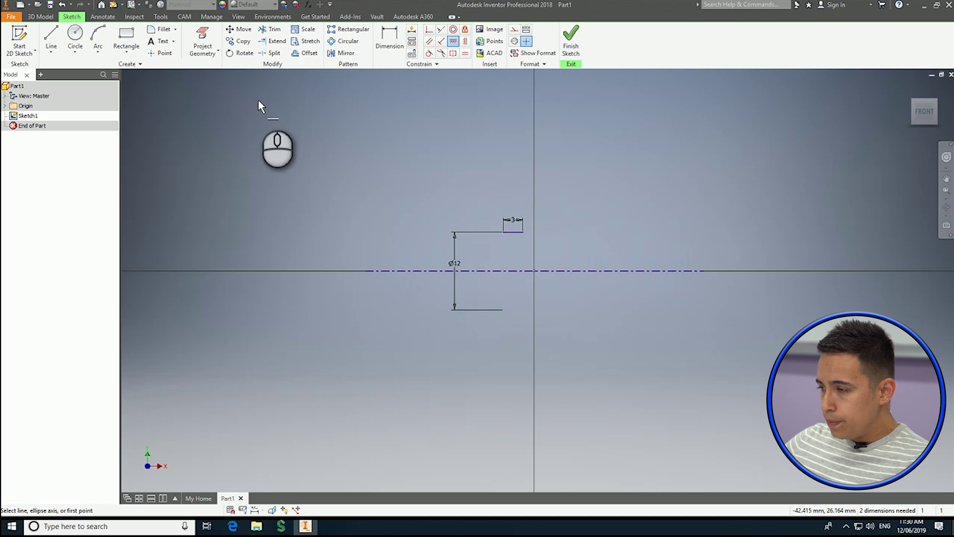
- Draw a short horizontal line above the Ø12 line
left_click(51, 37)
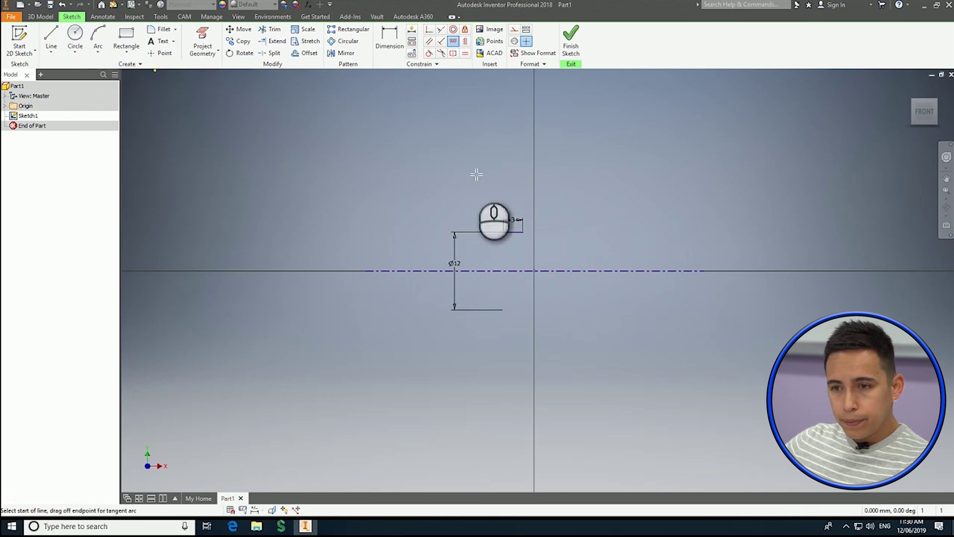
left_click(503, 154)
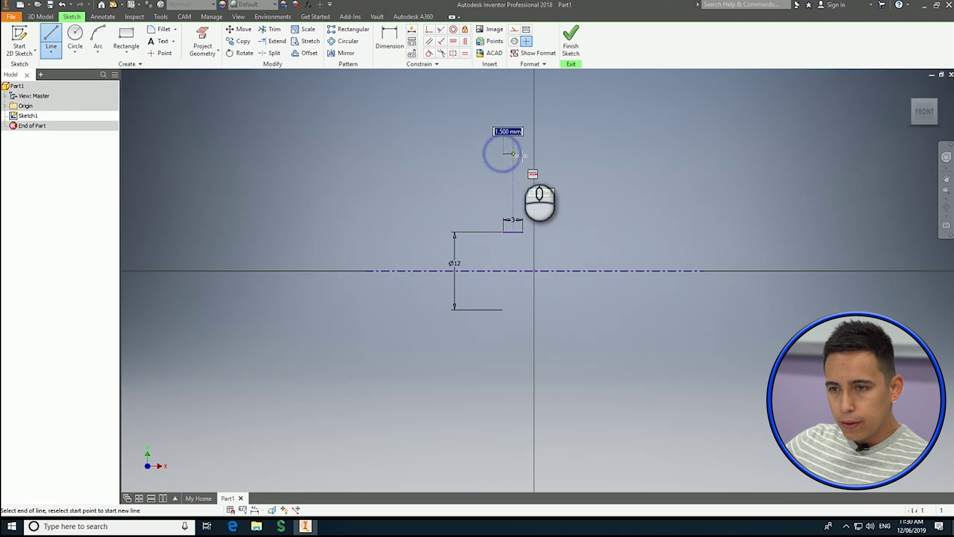
left_click(522, 154)
key("Escape")
- Dimension the new top line to the centerline as a Ø25 diameter
left_click(390, 37)
left_click(510, 154)
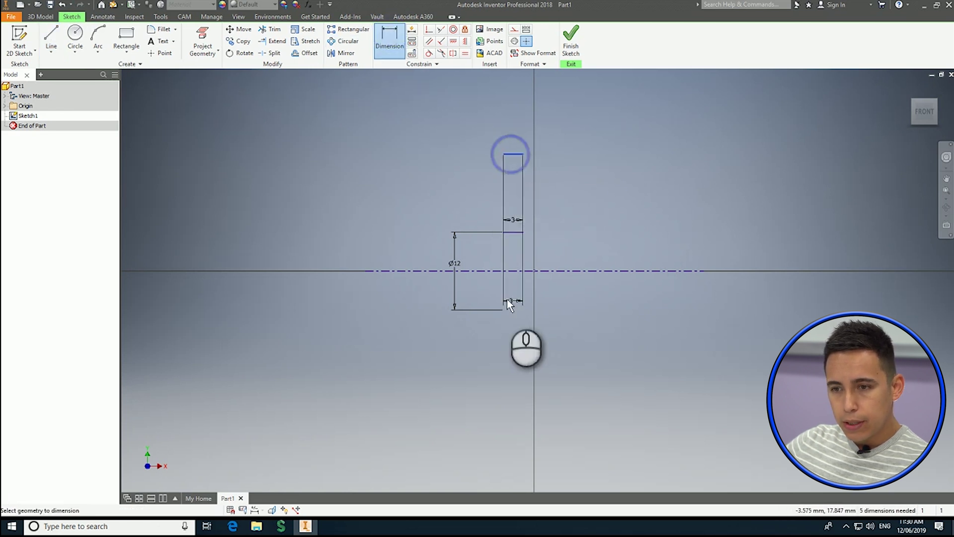
left_click(488, 271)
left_click(409, 266)
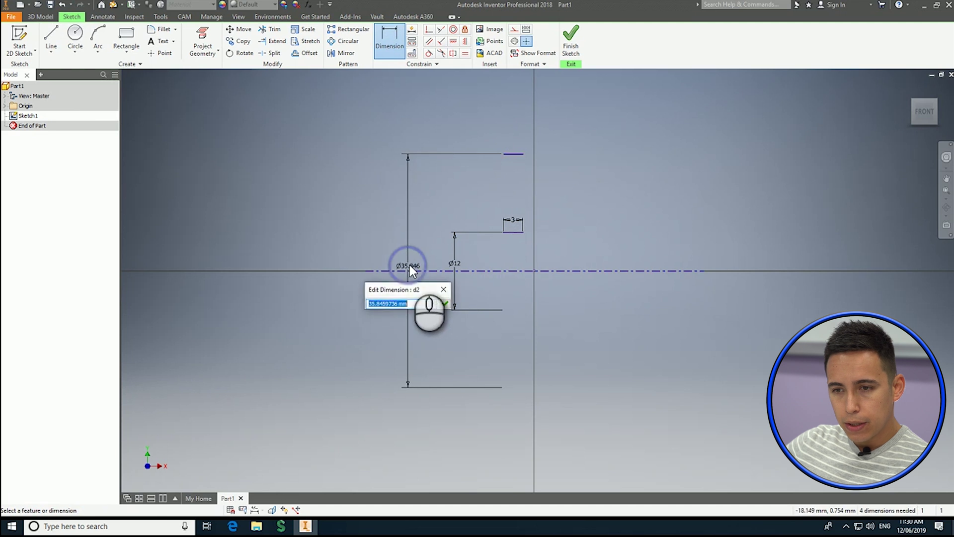
type("22")
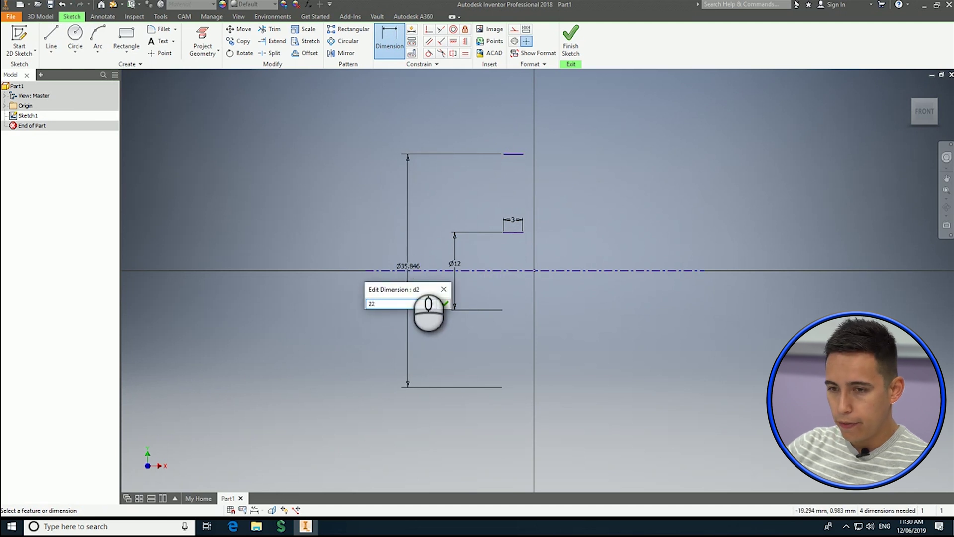
key("Return")
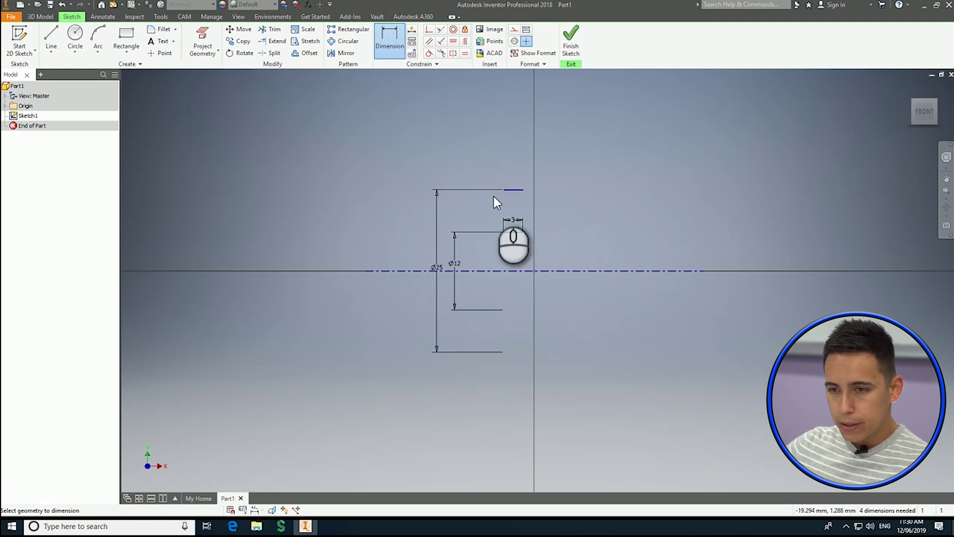
left_click(51, 39)
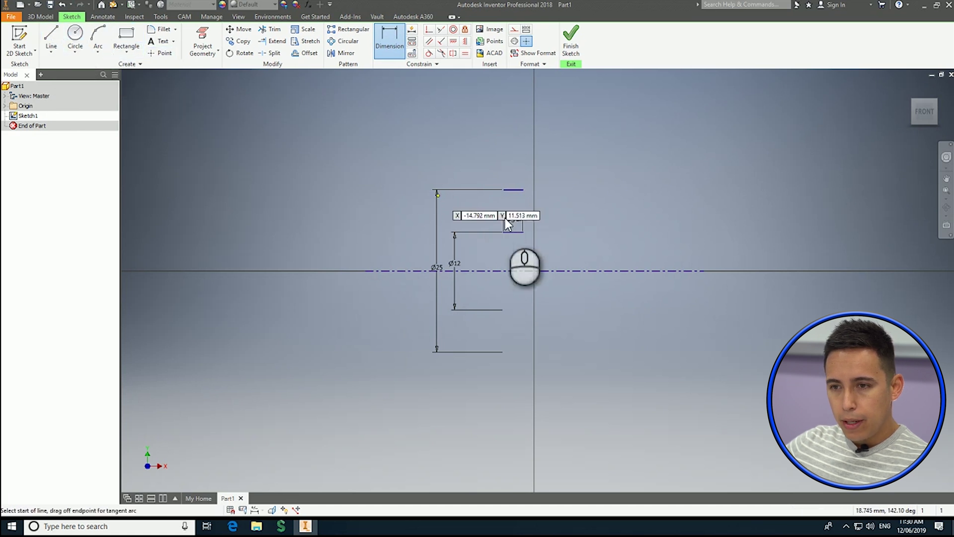
- Close off the 3 mm-wide rectangular step between the Ø12 and Ø25 lines
left_click(504, 189)
left_click(503, 232)
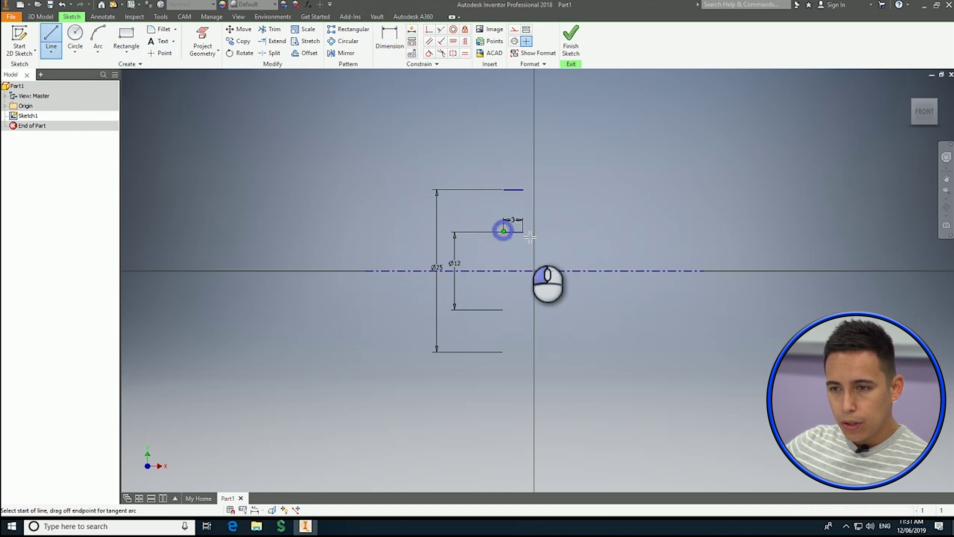
left_click(523, 232)
left_click(523, 190)
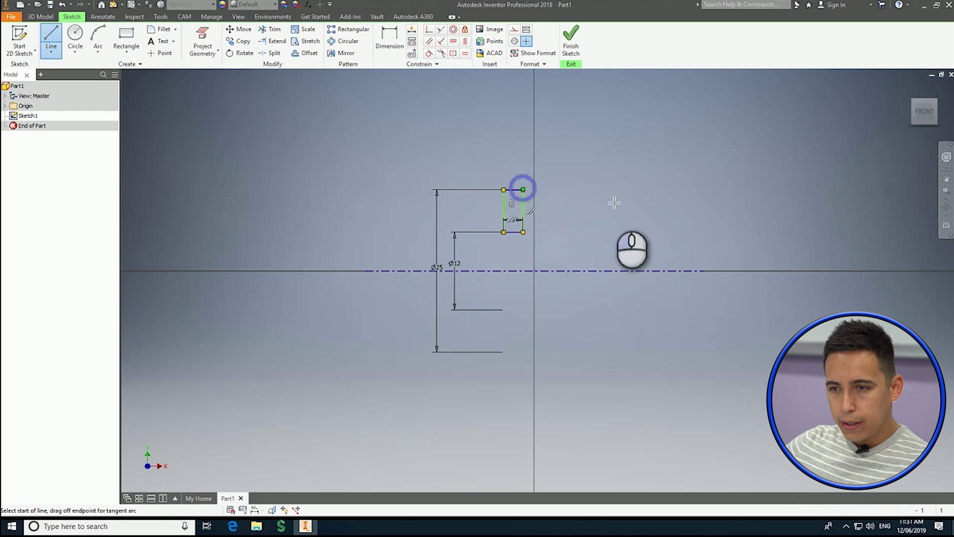
middle_click_drag(599, 208, 569, 220)
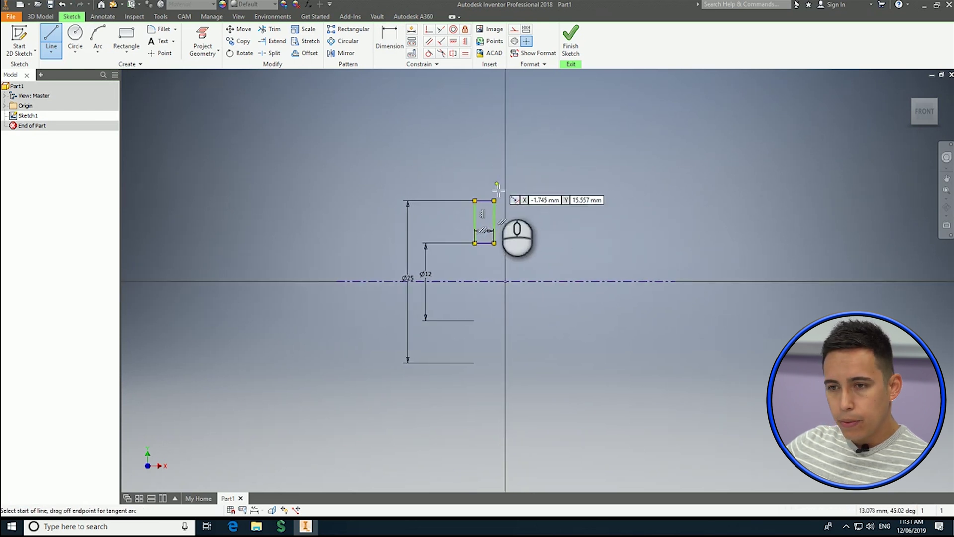
- Draw a separate 3 mm horizontal line above the profile
left_click(493, 109)
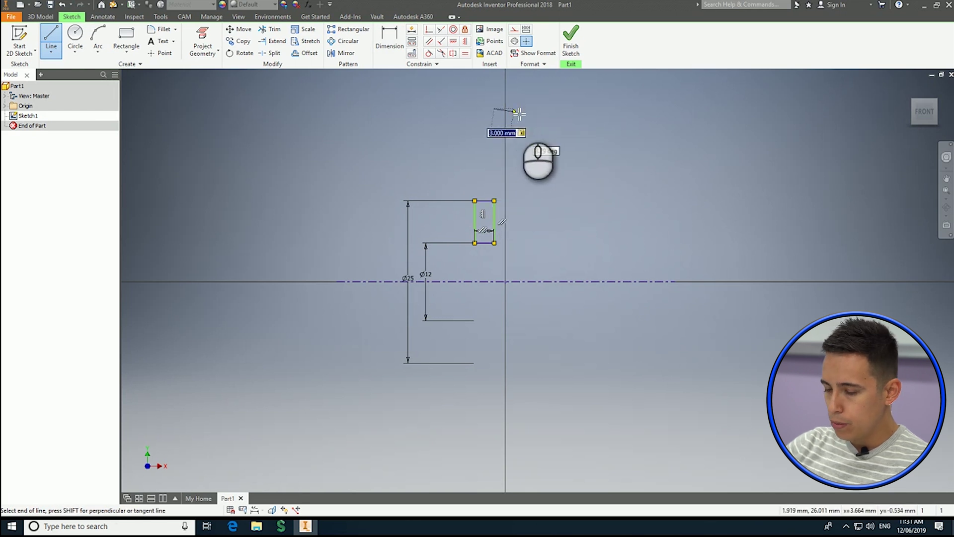
key("Return")
key("Escape")
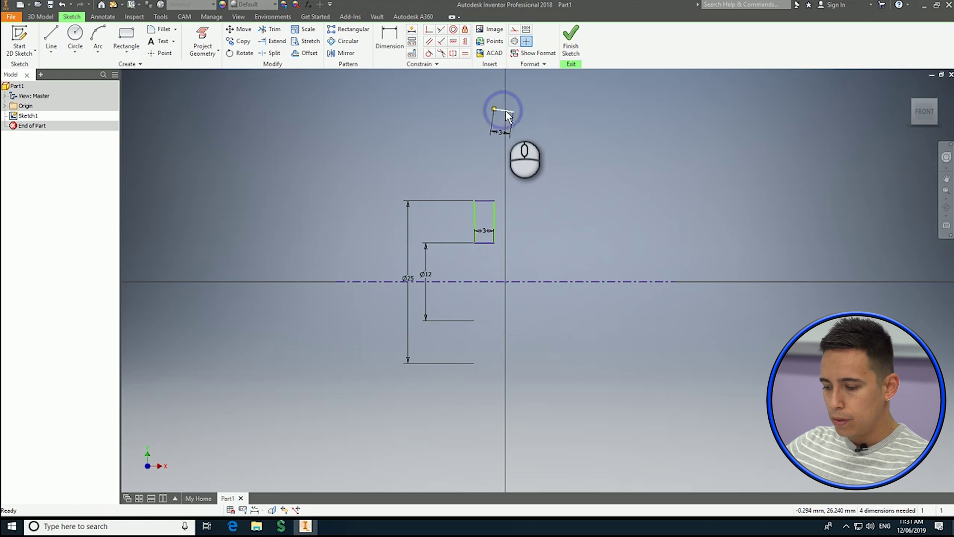
left_click(51, 39)
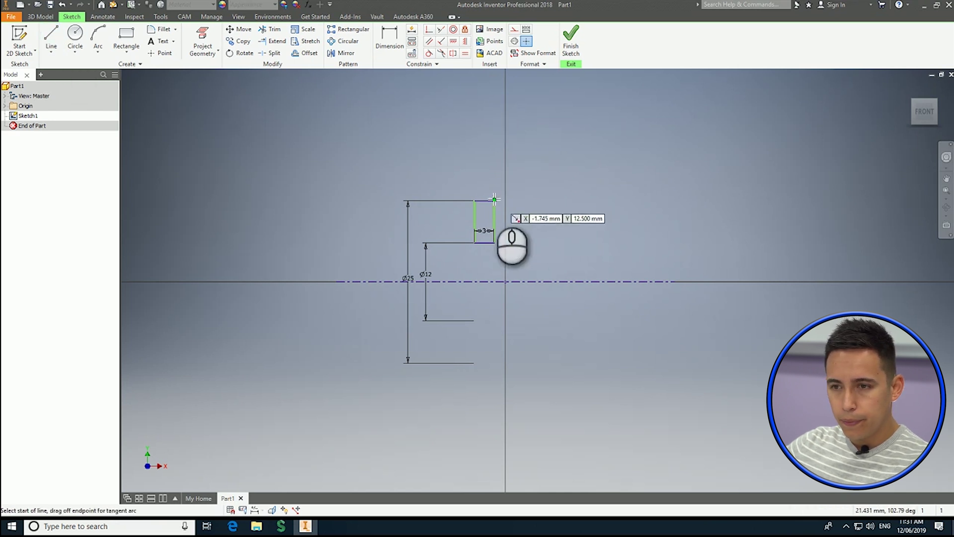
left_click(495, 121)
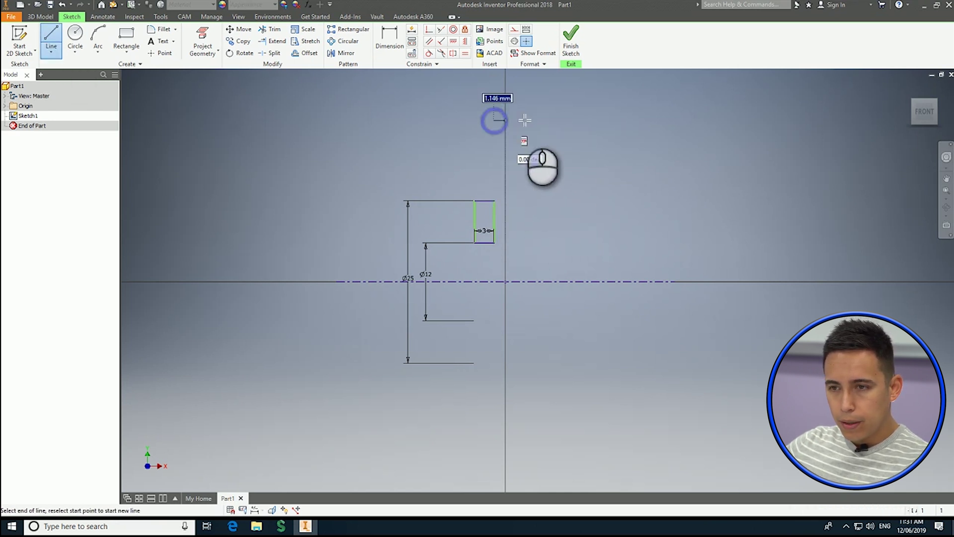
type("3")
key("Return")
key("Escape")
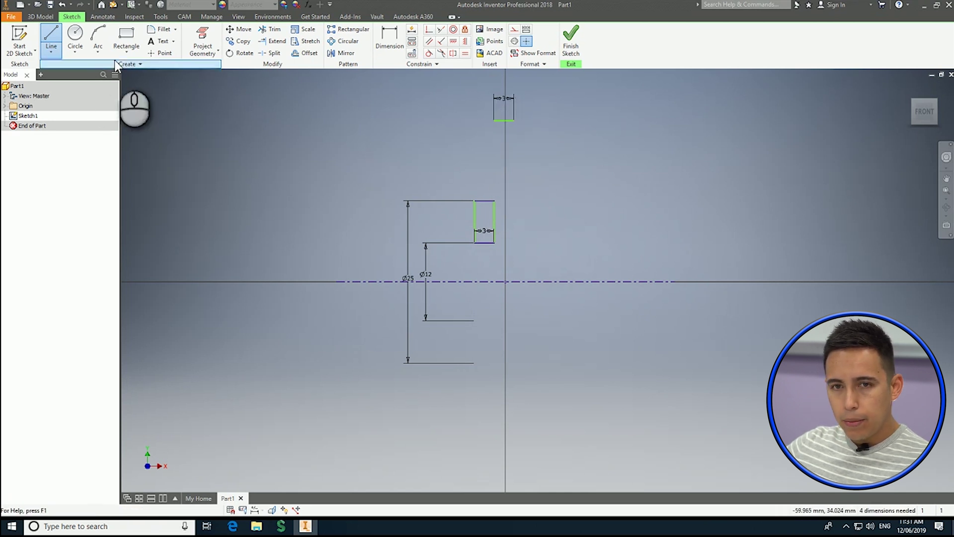
left_click(382, 40)
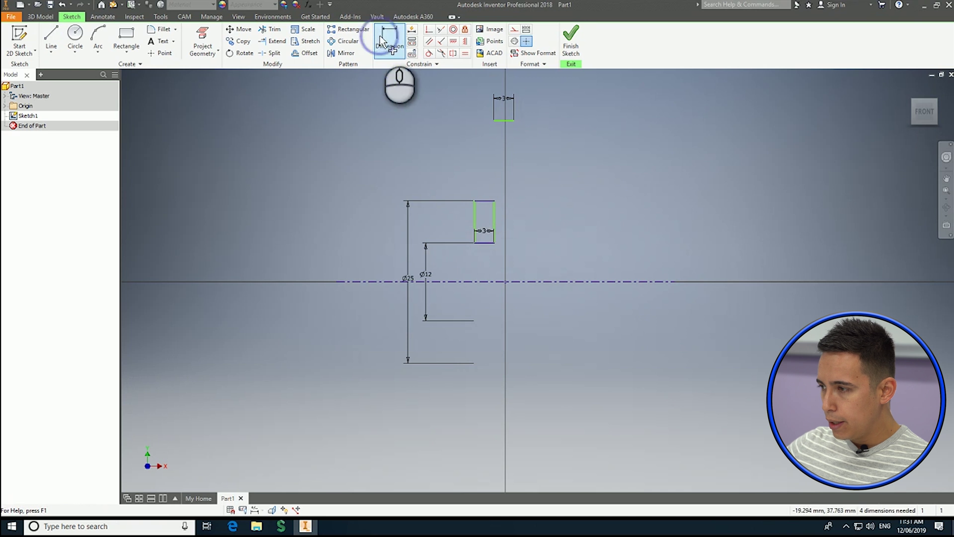
- Dimension the top 3 mm line to the centerline as Ø50
left_click(502, 120)
left_click(337, 289)
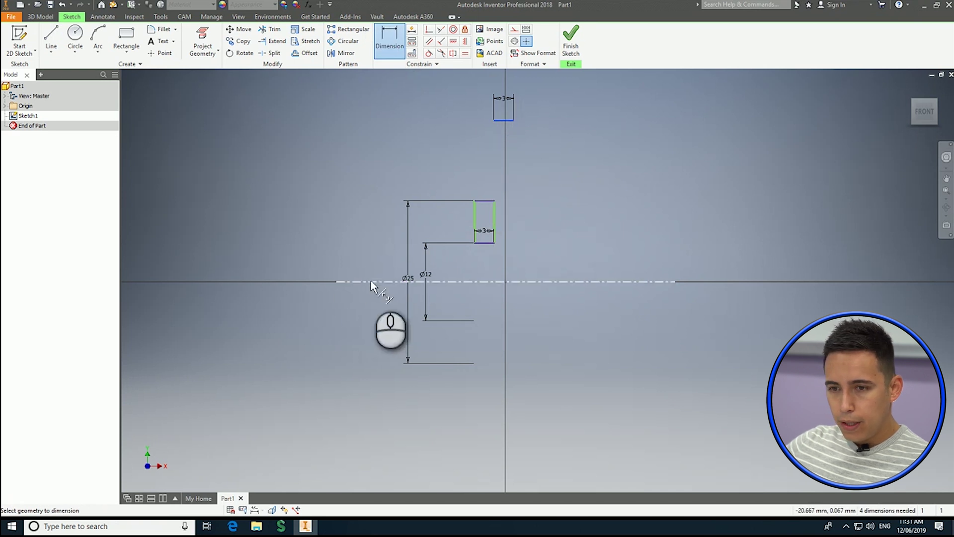
left_click(364, 245)
type("50")
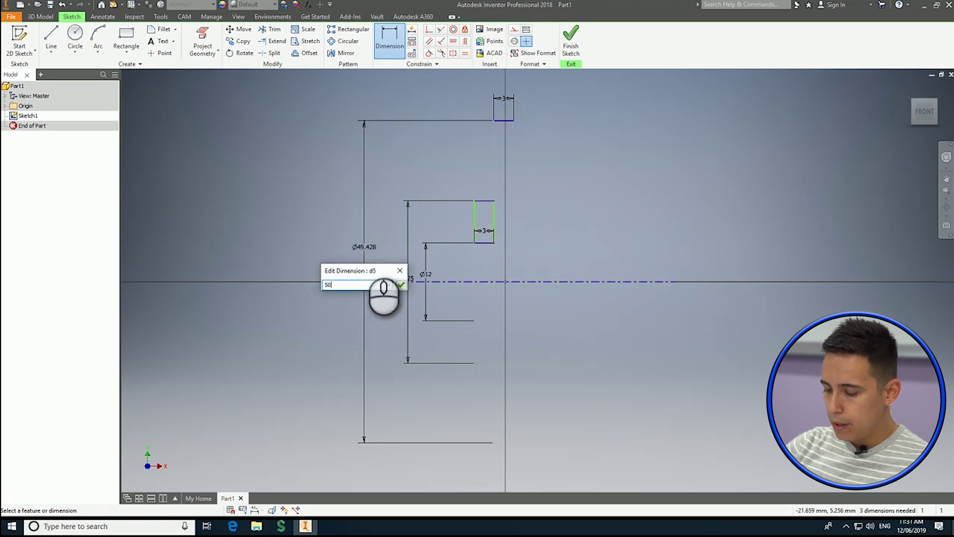
key("Return")
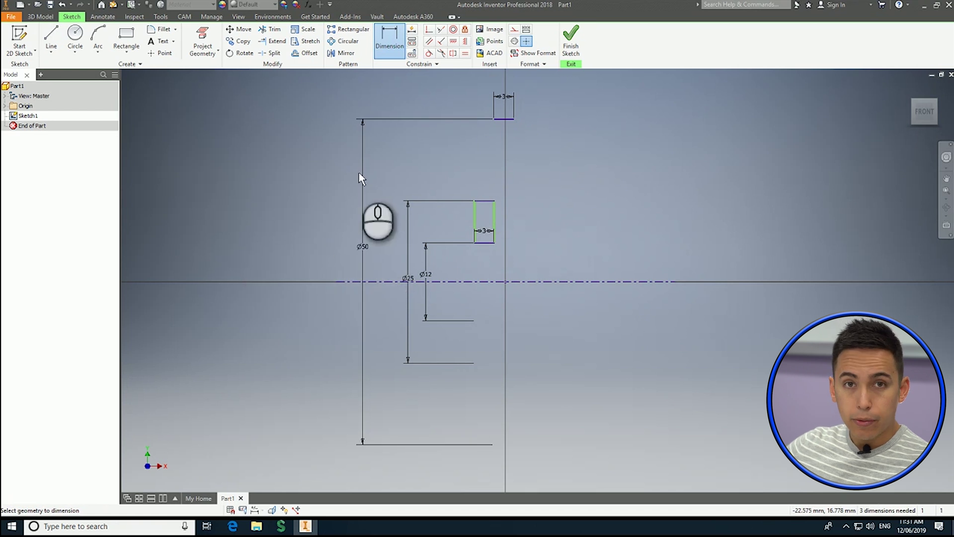
- Draw the flange's vertical sides joining the Ø50 line down to the step
left_click(52, 36)
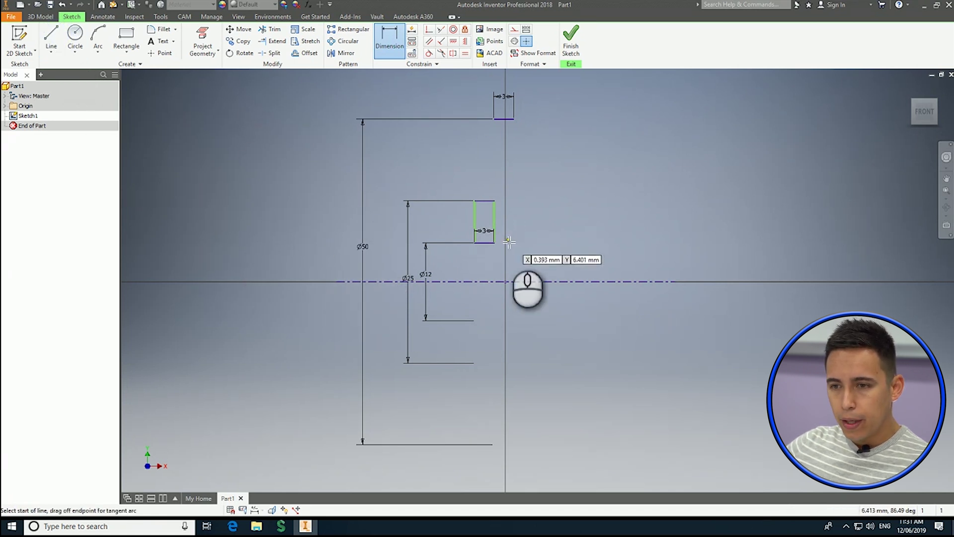
left_click(495, 201)
left_click(495, 119)
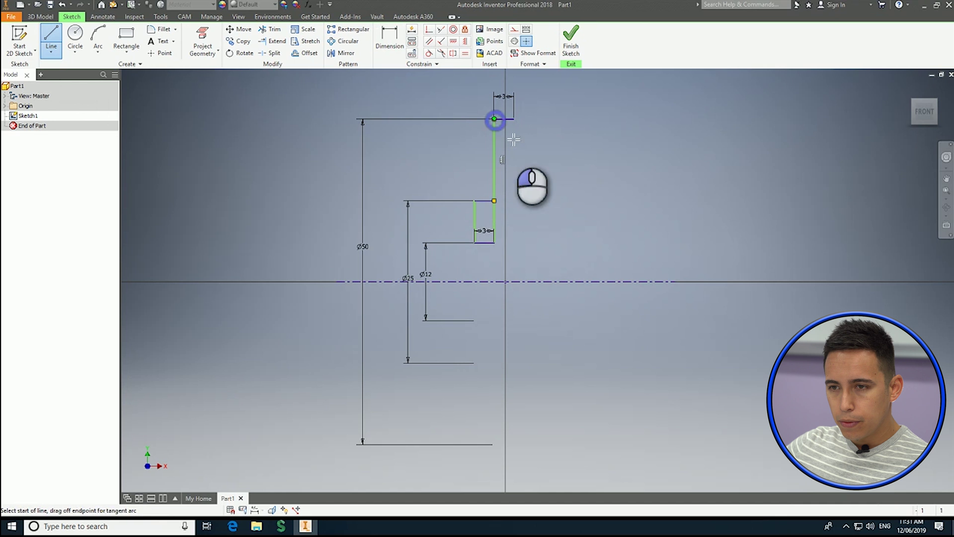
left_click(514, 119)
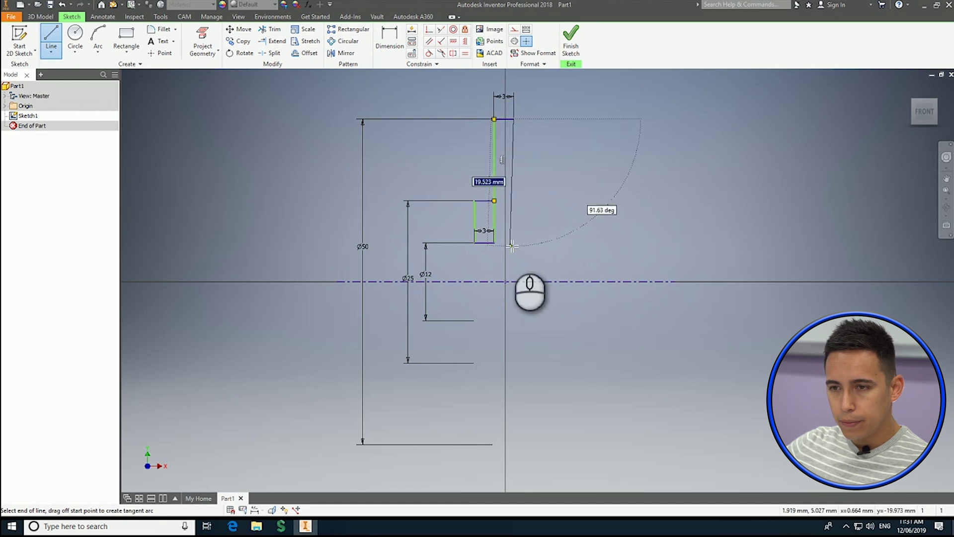
left_click(515, 244)
double_click(494, 243)
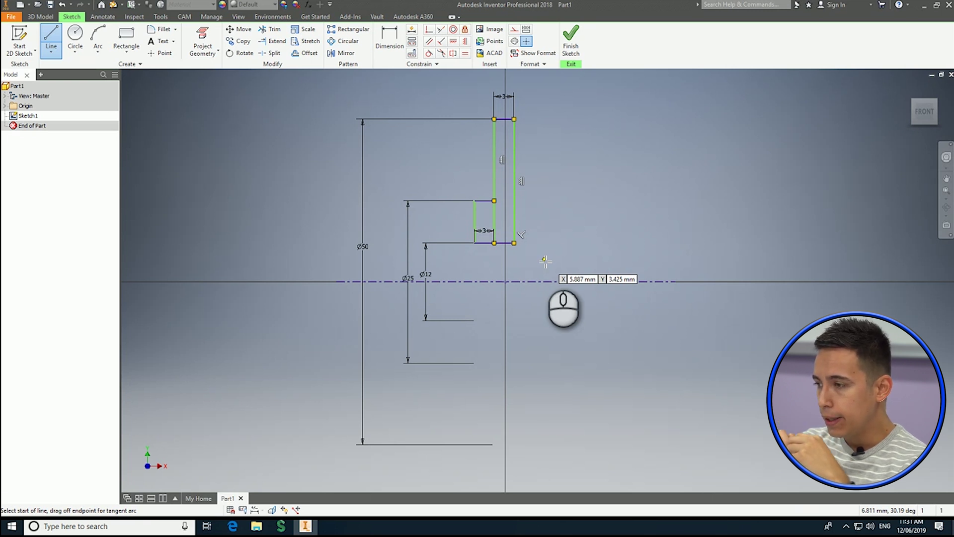
- Add a short horizontal line to the right of the profile
middle_click_drag(543, 257, 543, 245)
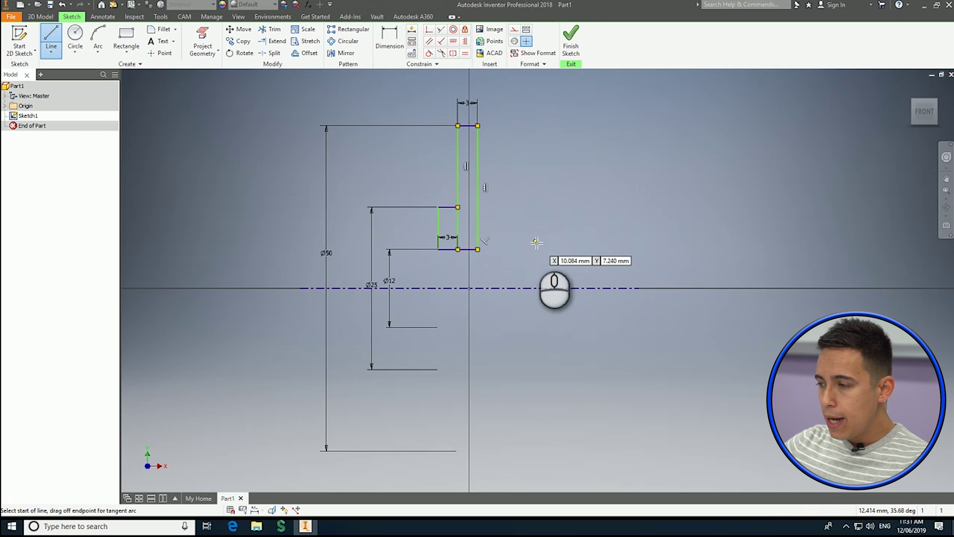
left_click(586, 215)
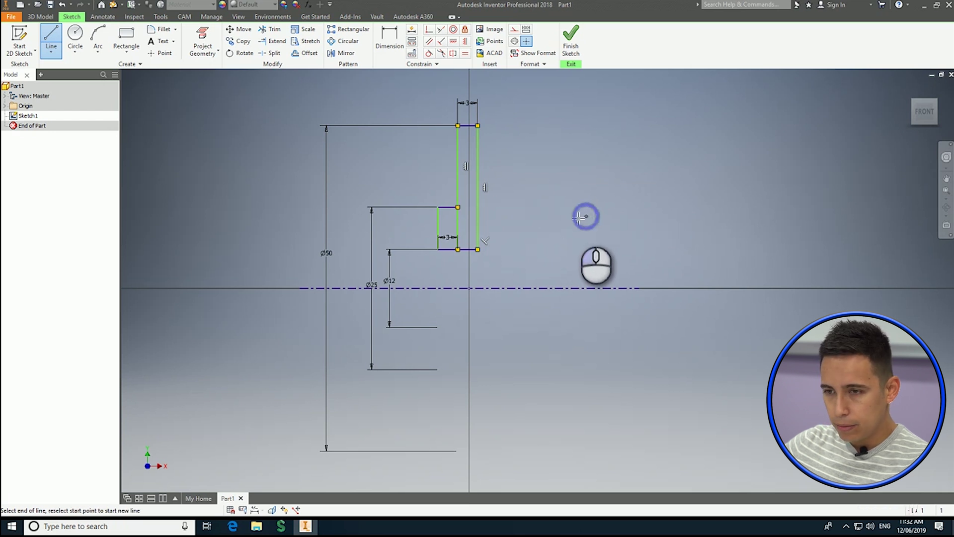
left_click(553, 215)
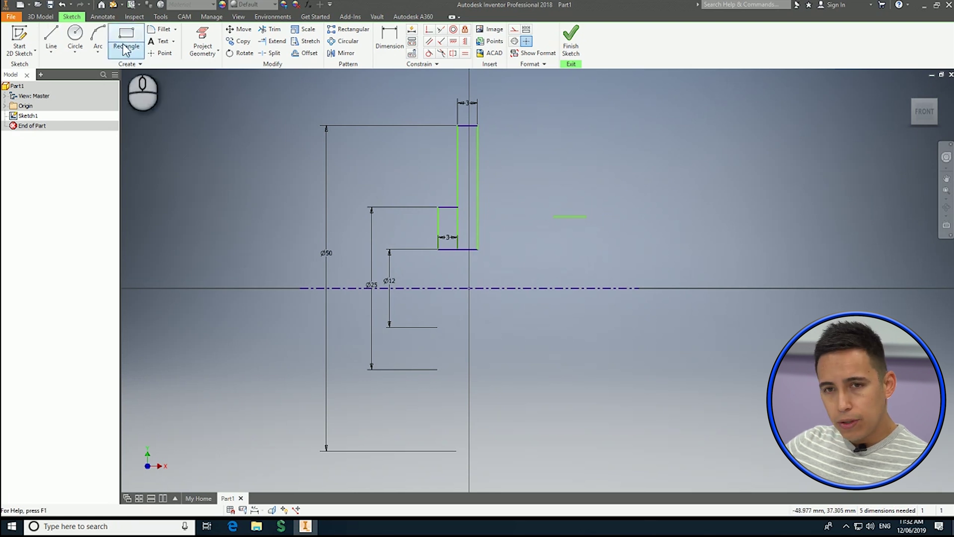
- Dimension the short right-hand line to the centerline as Ø36
left_click(384, 32)
left_click(570, 217)
left_click(579, 287)
left_click(602, 271)
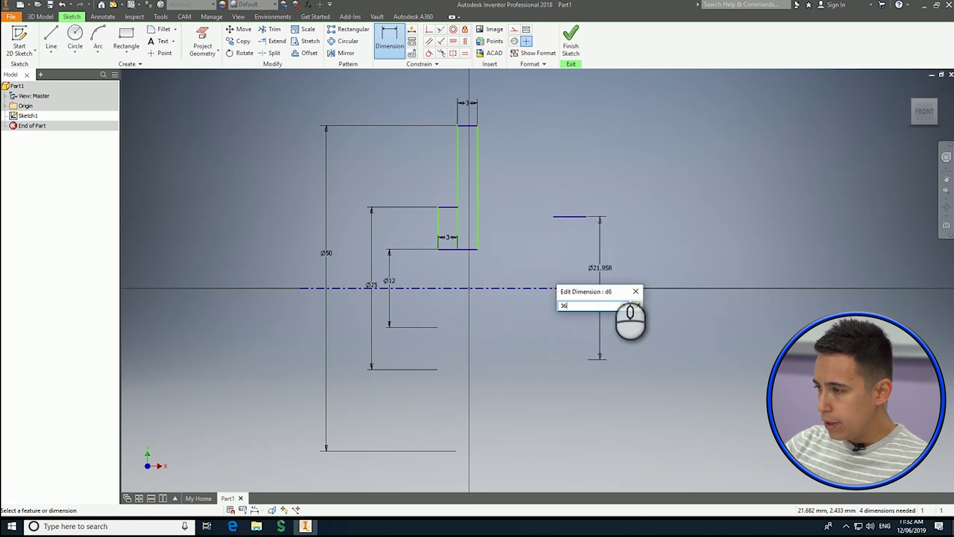
type("36")
key("Return")
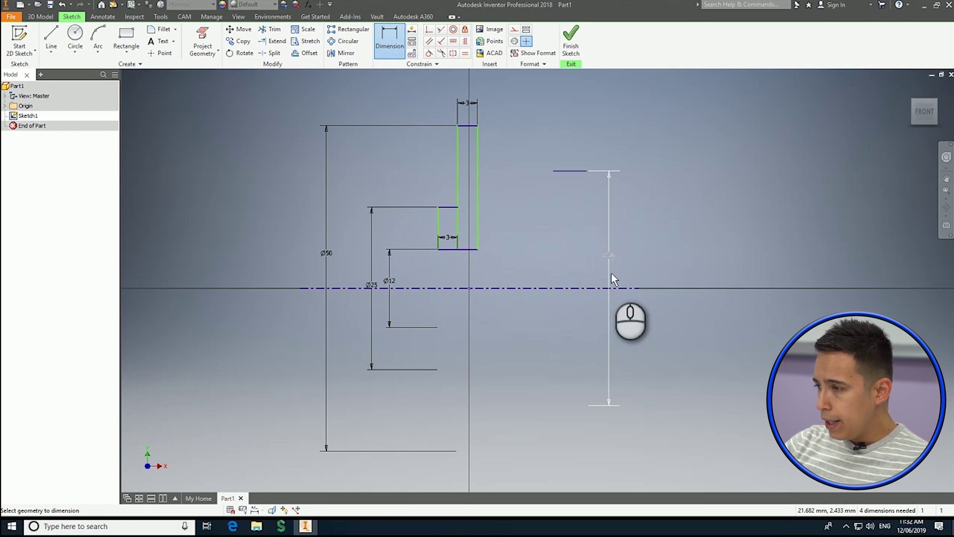
- Draw a short vertical riser at the end of the Ø36 line
left_click(51, 34)
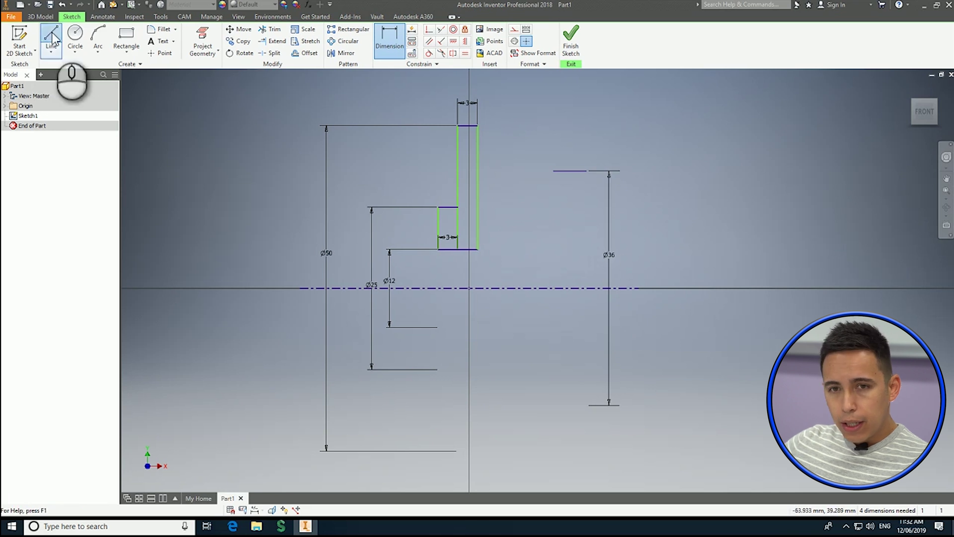
left_click(586, 171)
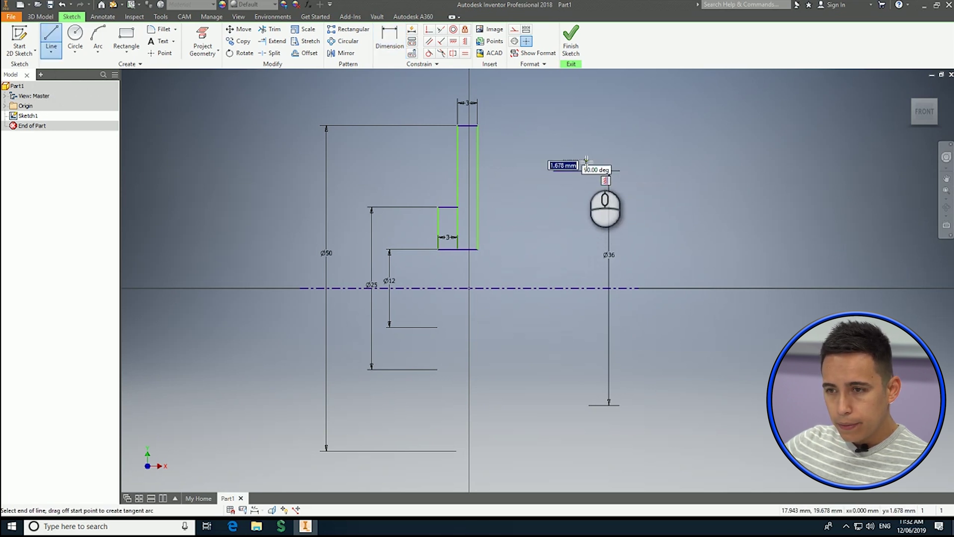
left_click(588, 162)
key("Escape")
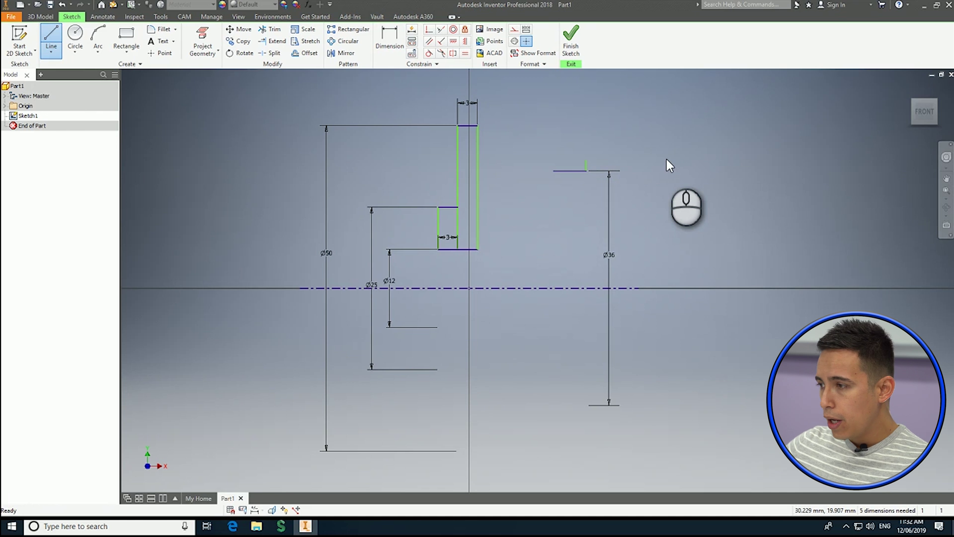
- Dimension the riser's top to the centerline as Ø41
left_click(395, 43)
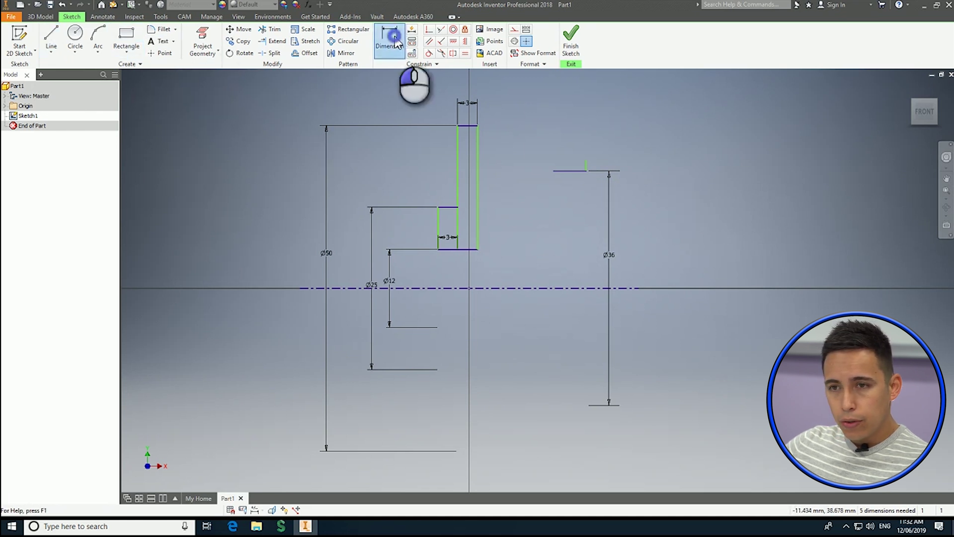
left_click(561, 289)
left_click(672, 288)
type("41")
key("Return")
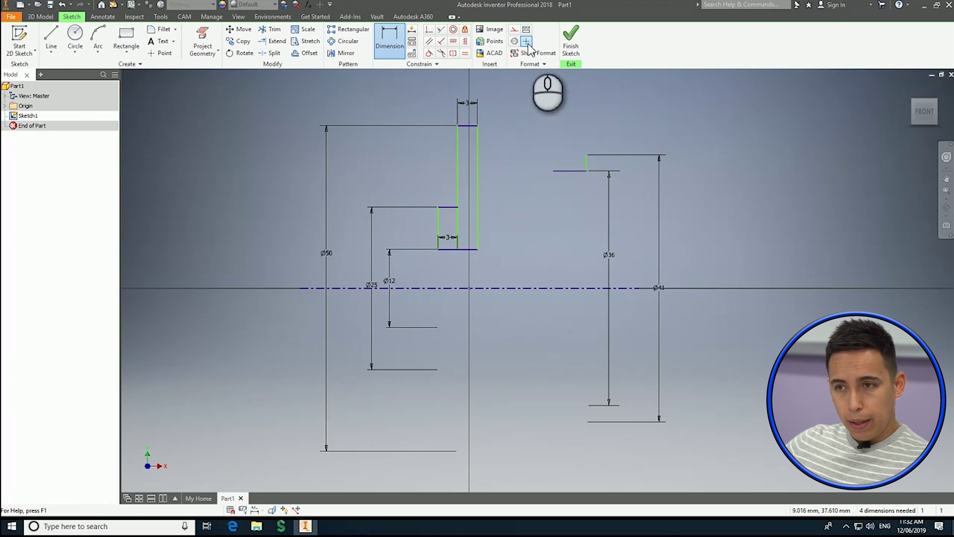
left_click(160, 53)
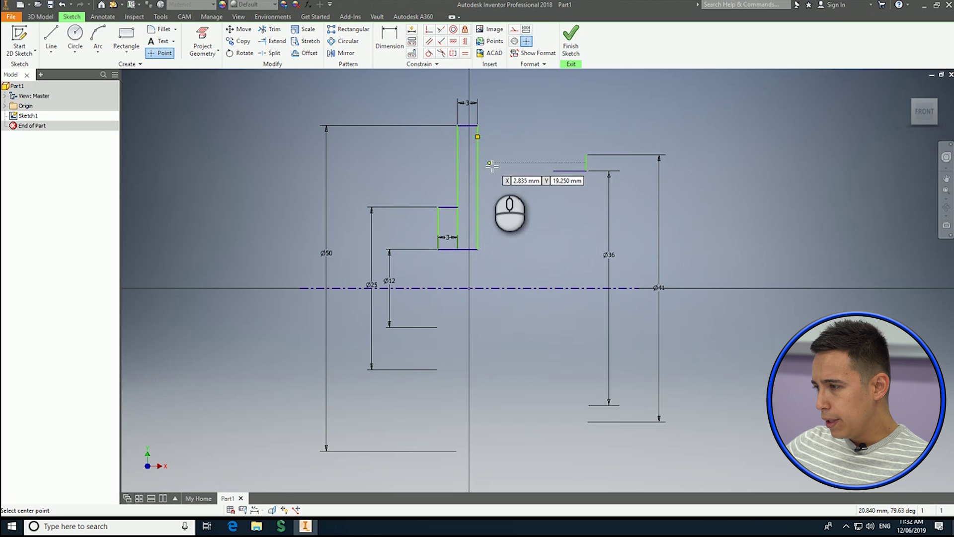
- Dimension the top point of the new vertical edge to the centerline as Ø44
left_click(390, 41)
left_click(479, 135)
left_click(503, 288)
left_click(513, 277)
type("44")
key("Return")
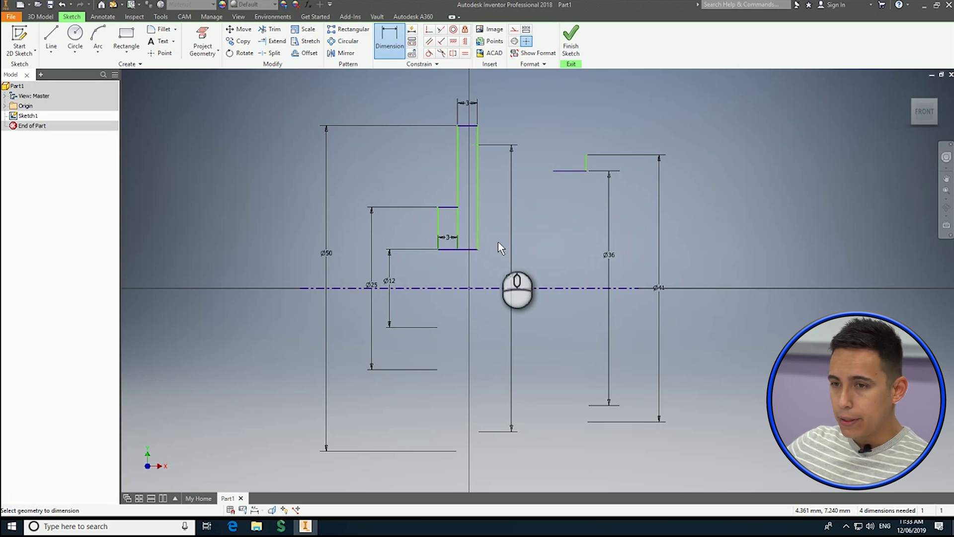
- Draw a sloping line from the Ø41 riser top to the Ø44 point
left_click(52, 38)
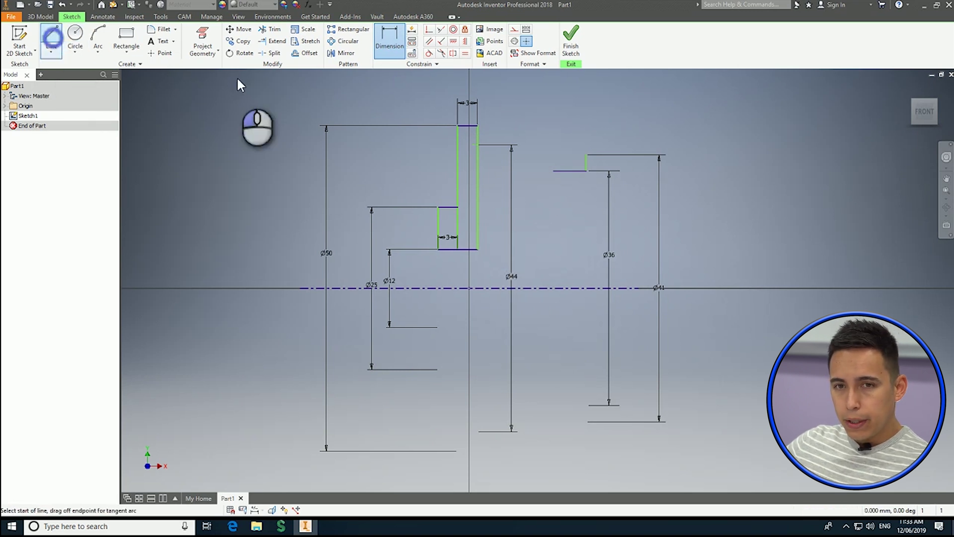
left_click(587, 155)
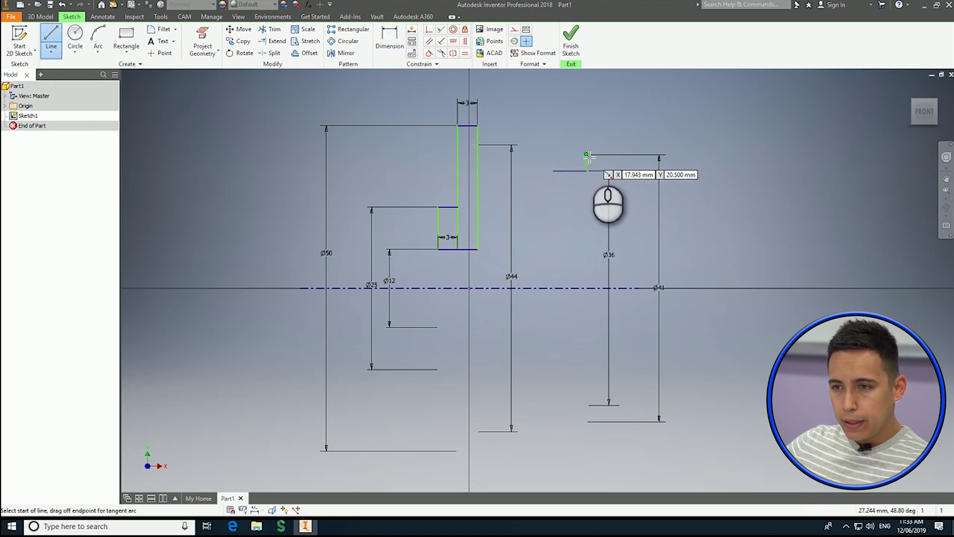
double_click(478, 145)
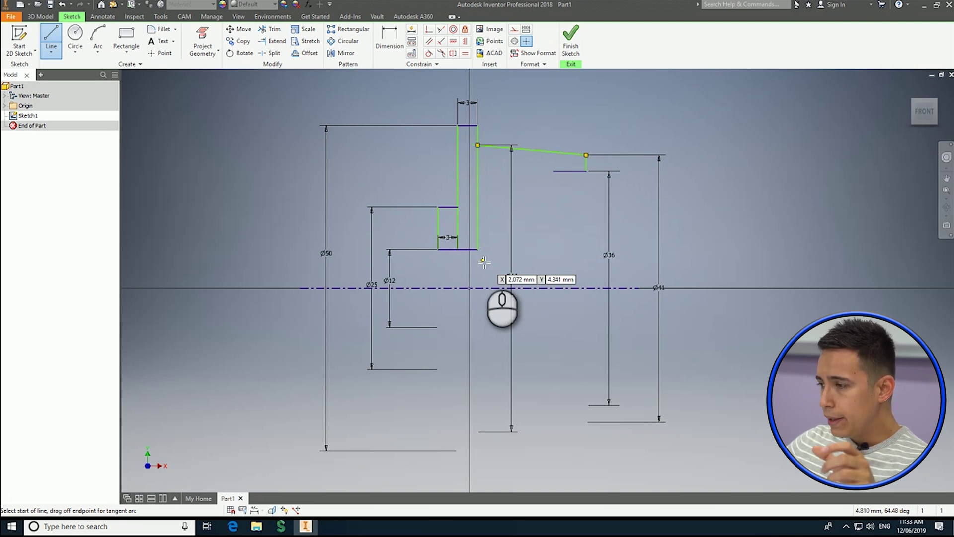
left_click(390, 43)
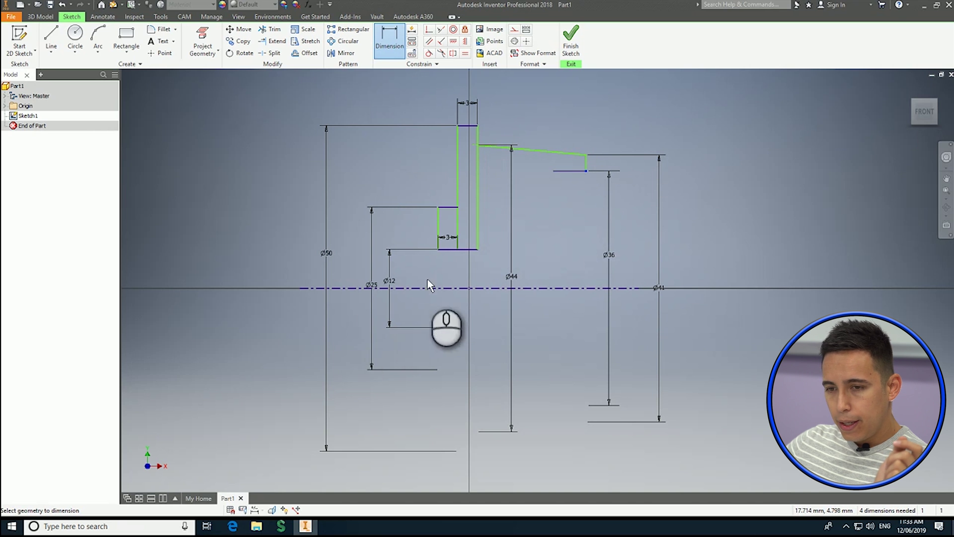
- Dimension the horizontal span from the step corner to the profile's right end as 19
left_click(437, 251)
left_click(587, 171)
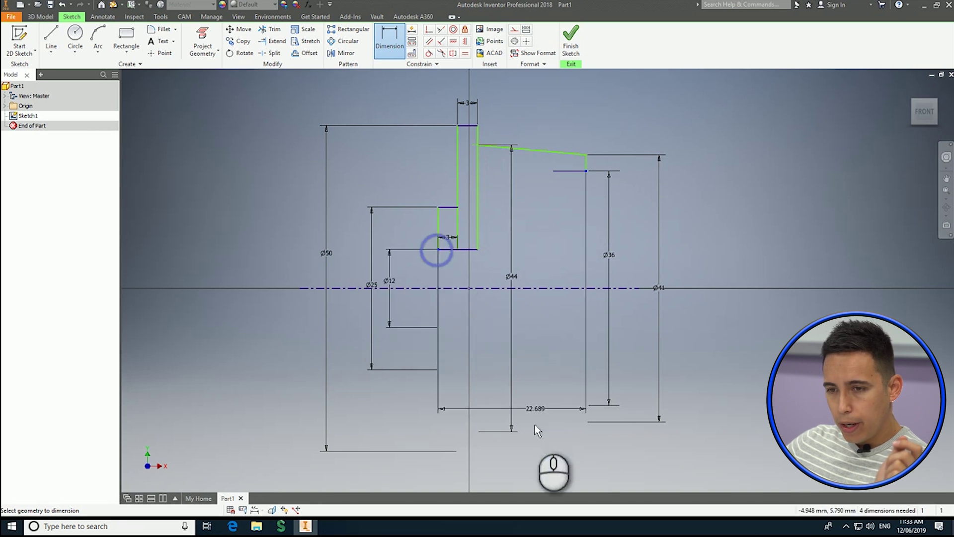
left_click(519, 455)
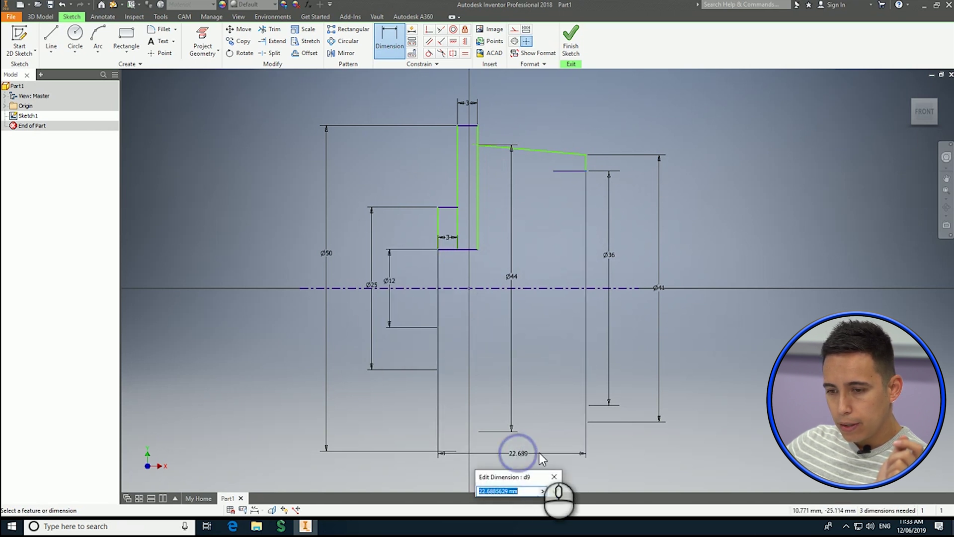
type("19")
key("Return")
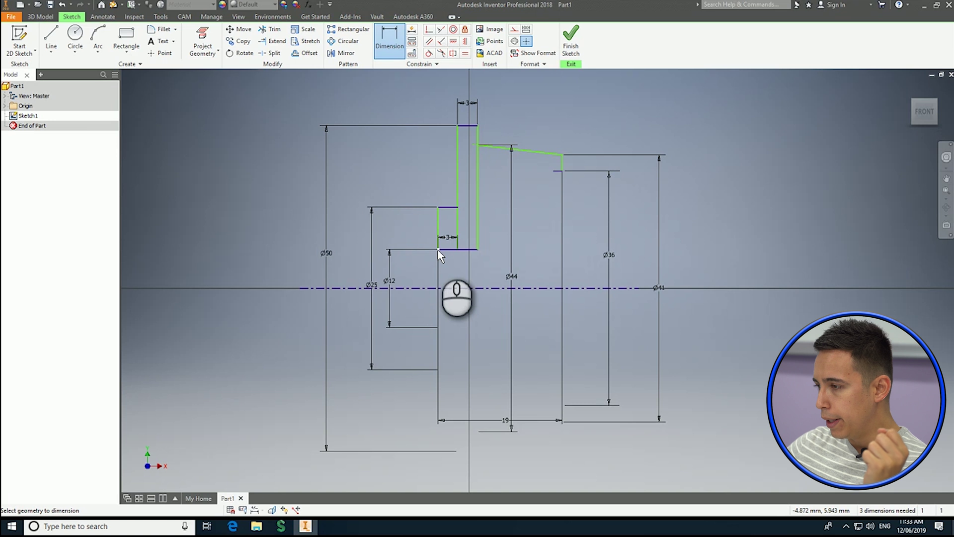
- Draw a short horizontal line at the foot of the long vertical edge
mouse_move(437, 250)
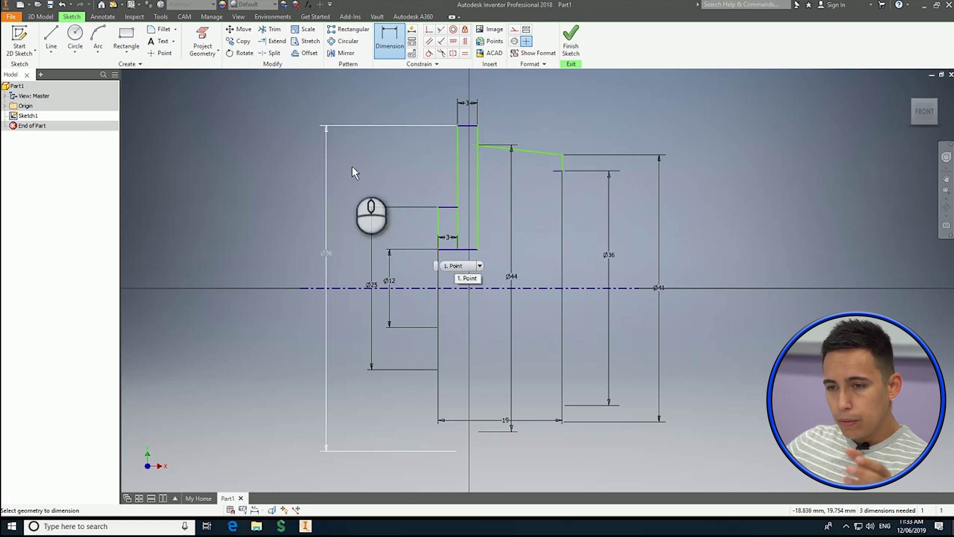
left_click(51, 37)
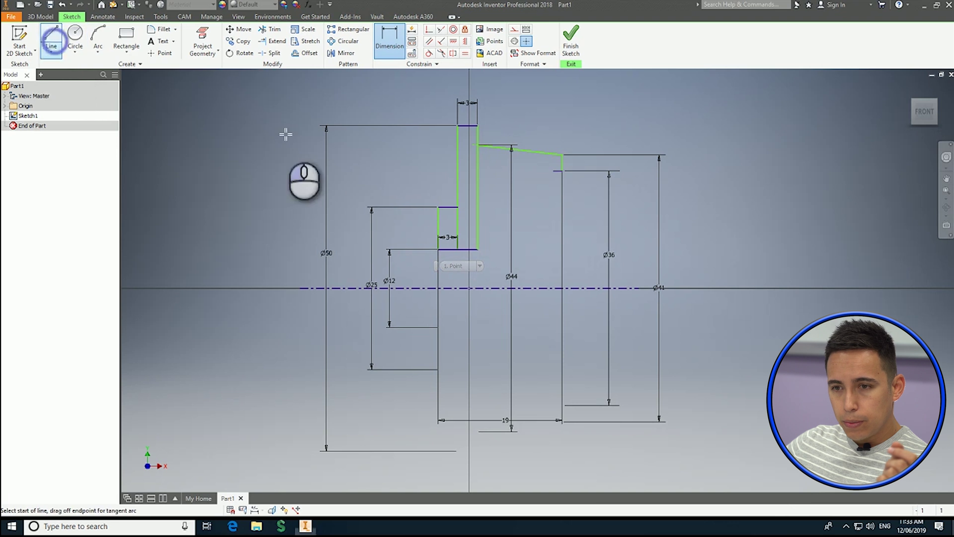
left_click(479, 248)
left_click(508, 249)
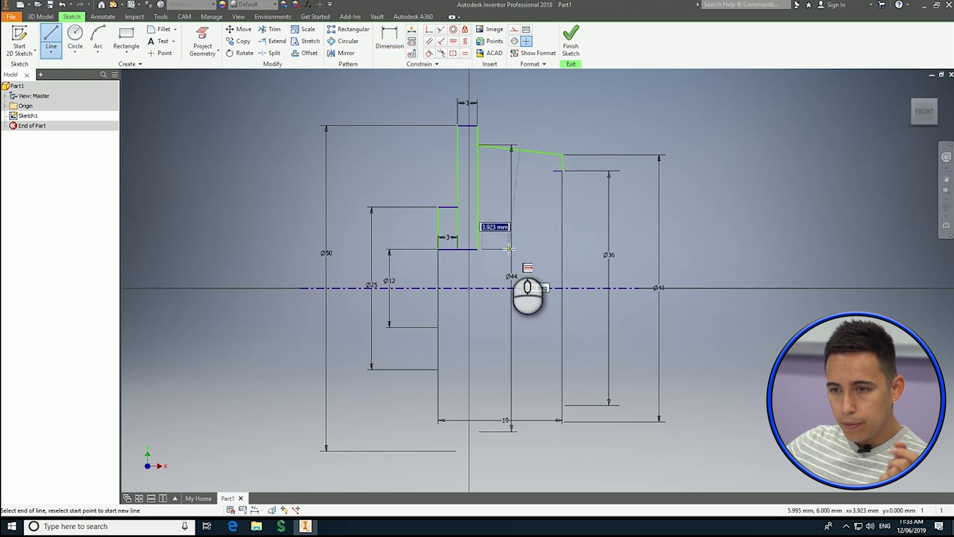
key("Escape")
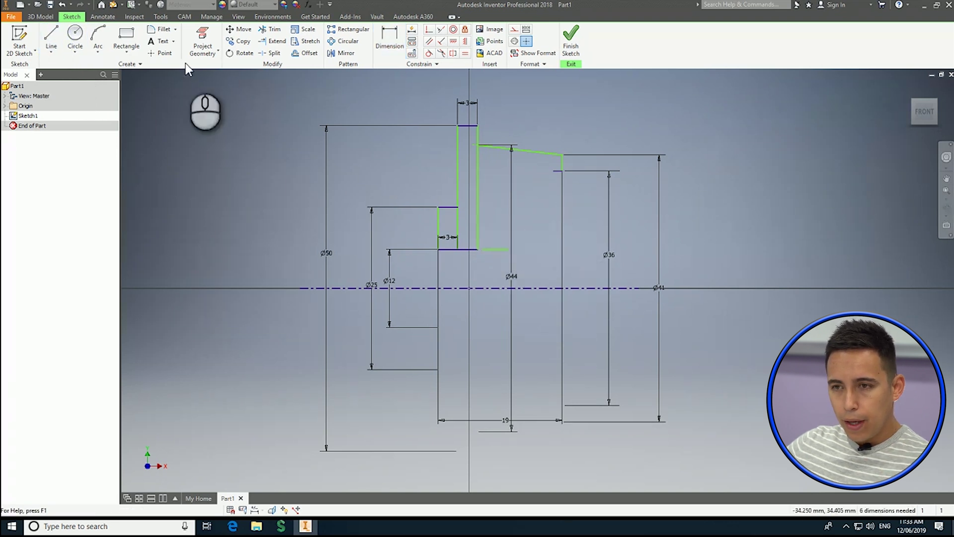
- Dimension the short line's right end 12 from the left step corner
left_click(389, 37)
left_click(508, 249)
left_click(438, 250)
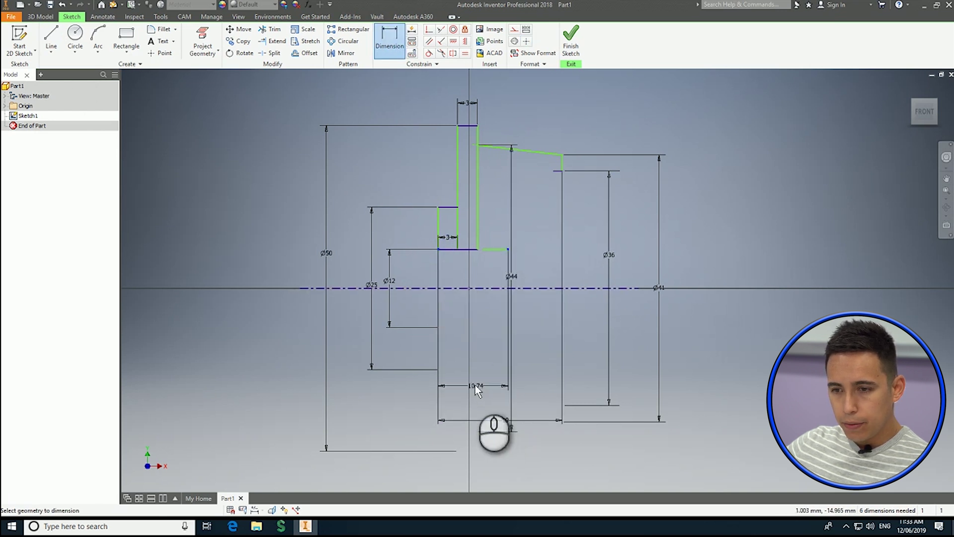
left_click(499, 386)
type("12")
key("Return")
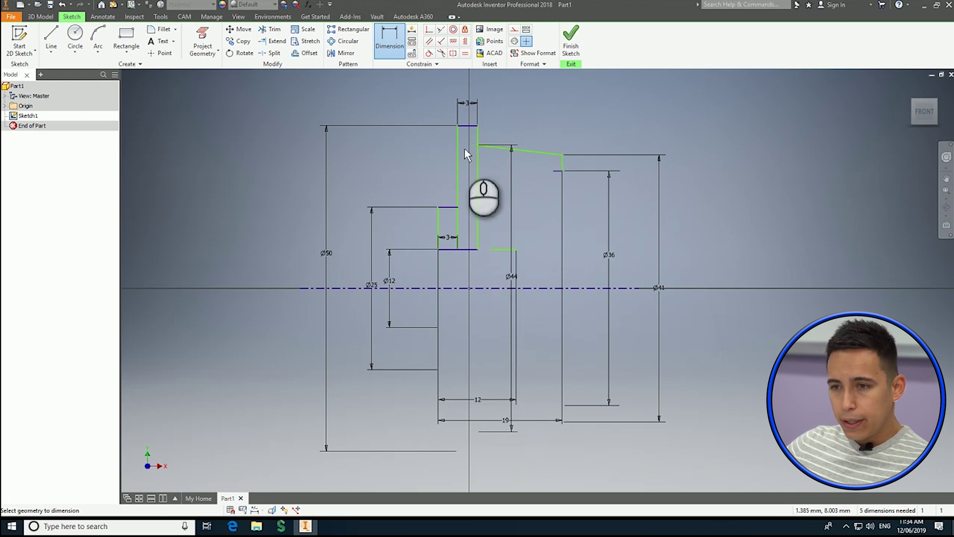
- Draw the groove's vertical side with a short horizontal line back leftward
left_click(52, 39)
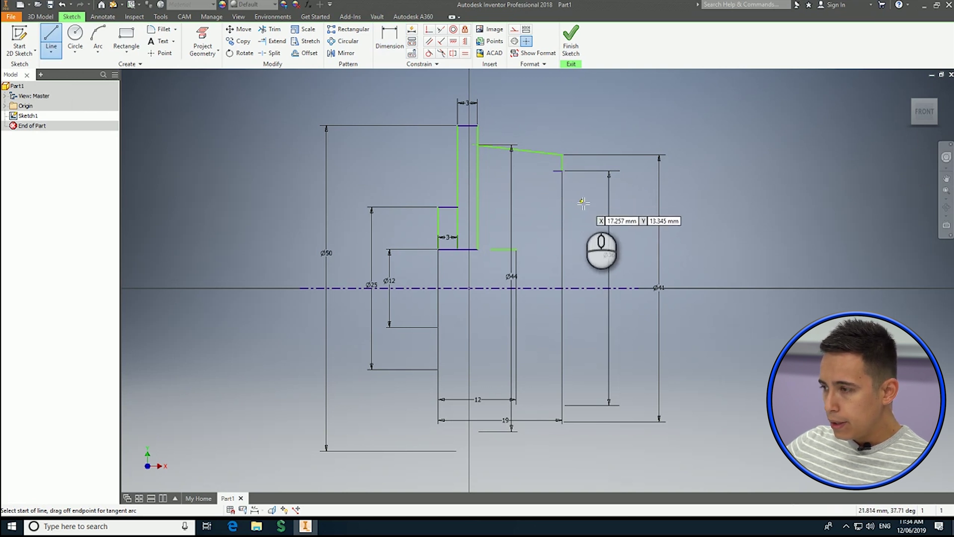
left_click(520, 250)
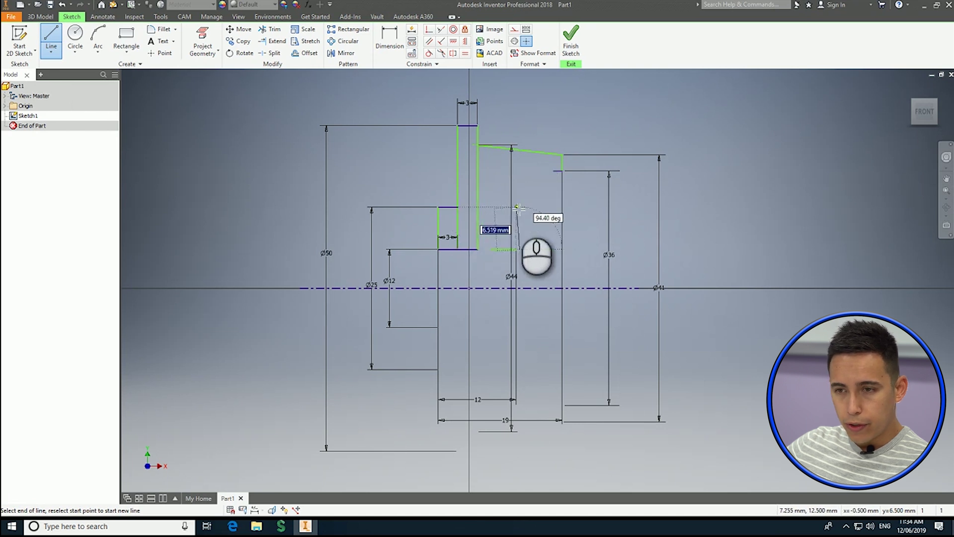
left_click(520, 207)
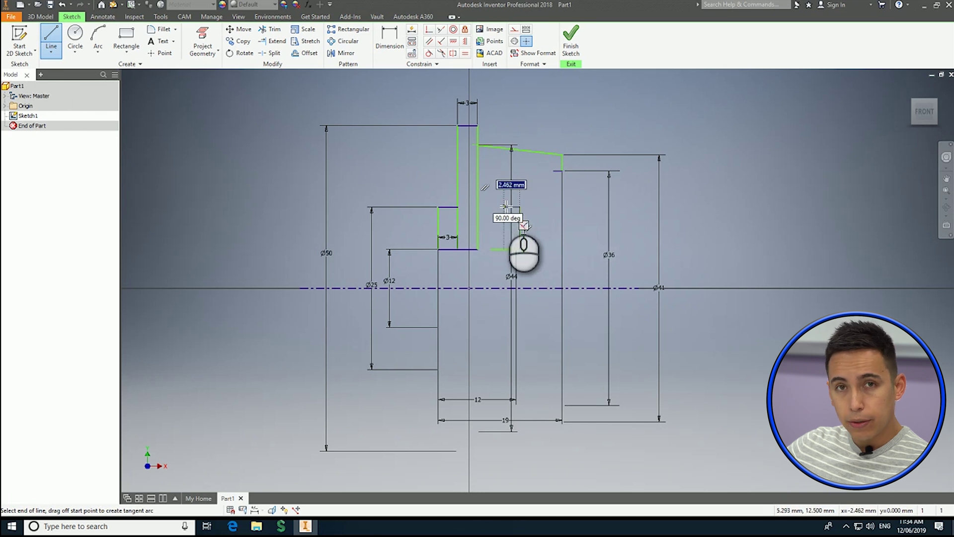
left_click(504, 204)
key("Escape")
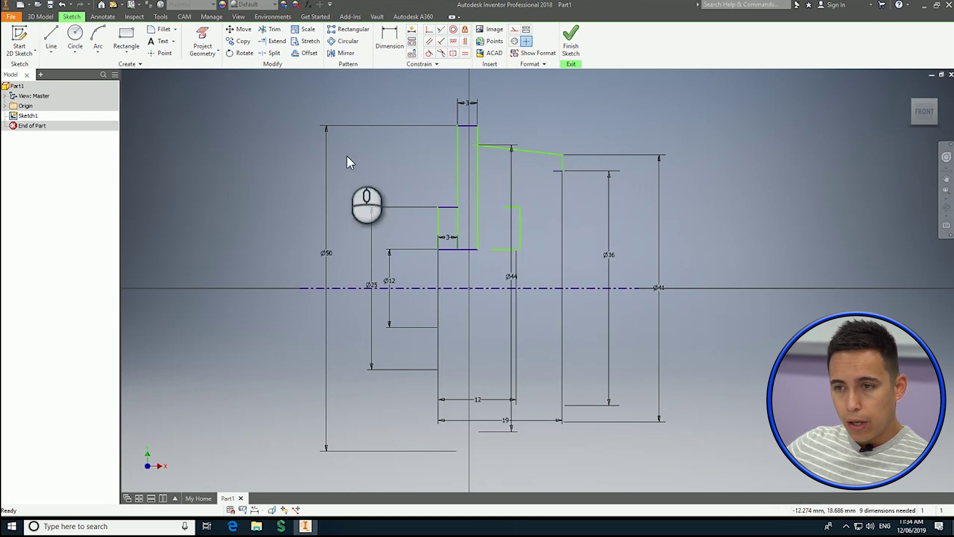
- Draw a horizontal line from the Ø36 step edge left to the Ø44 edge
left_click(56, 44)
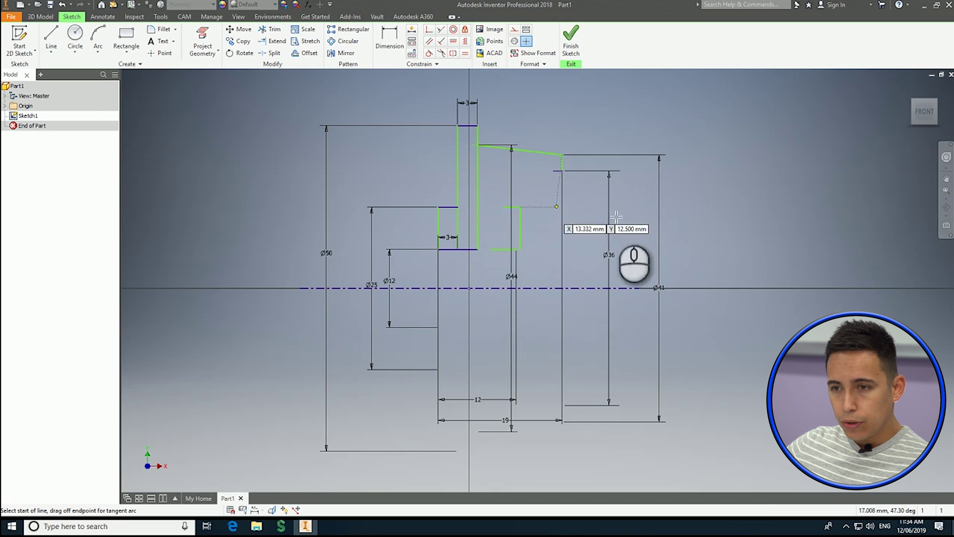
left_click(552, 171)
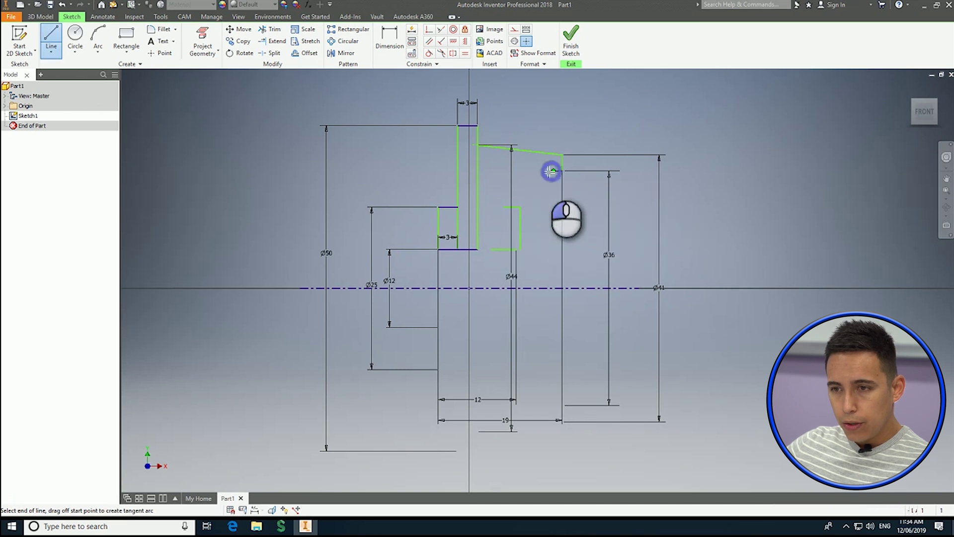
left_click(504, 171)
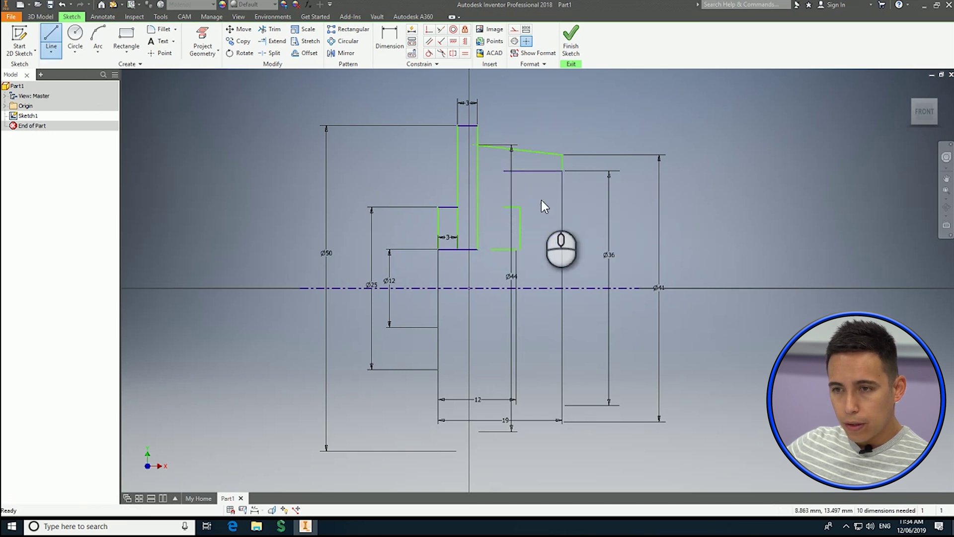
key("Escape")
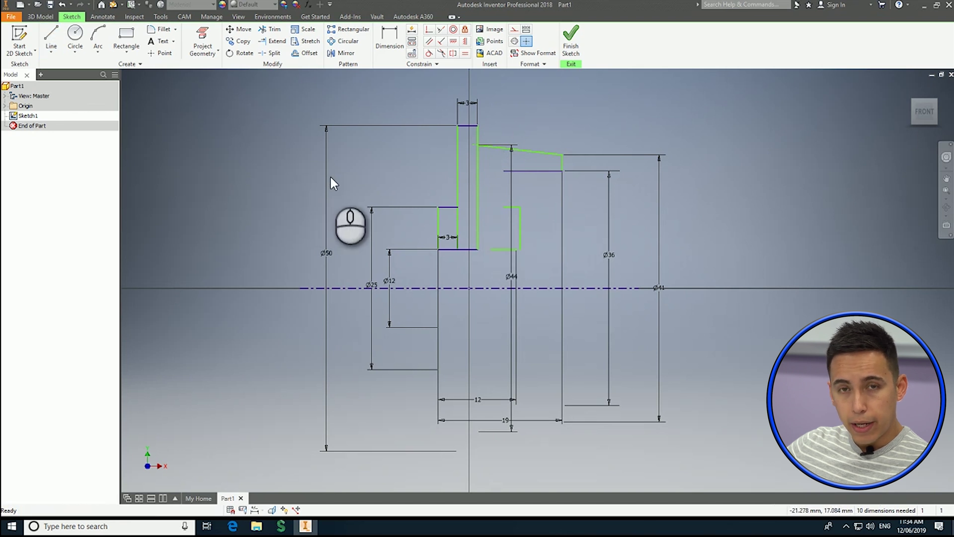
- Join the groove's upper corner up to the horizontal line with a vertical line
left_click(56, 48)
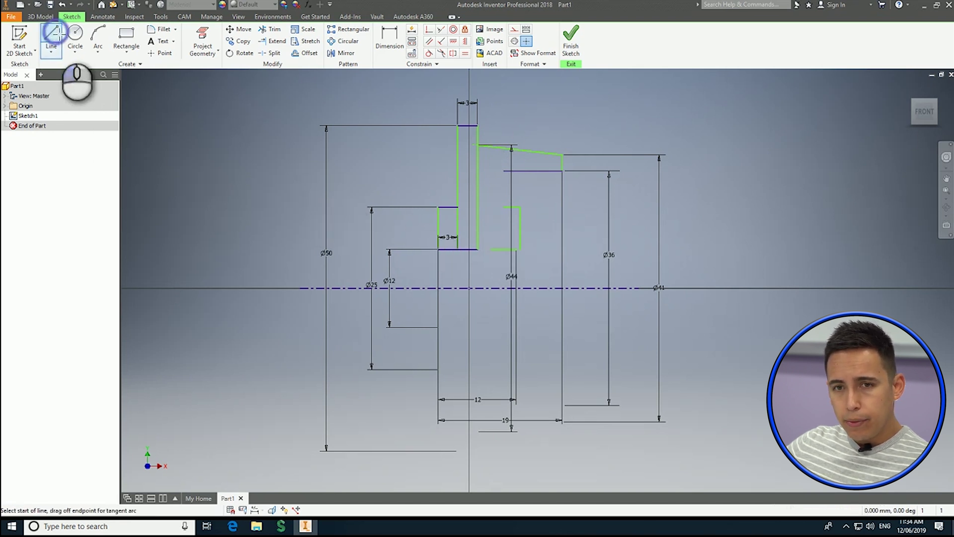
left_click(503, 206)
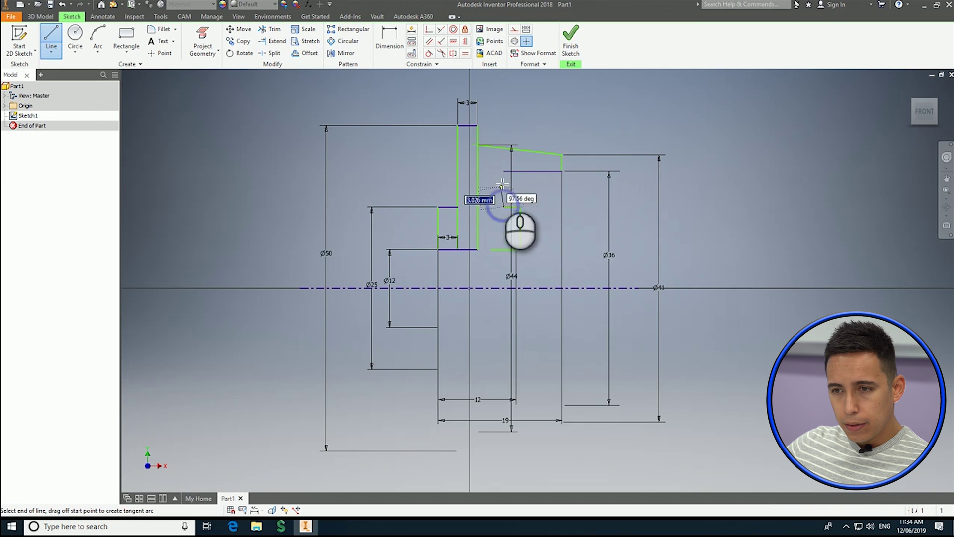
left_click(504, 172)
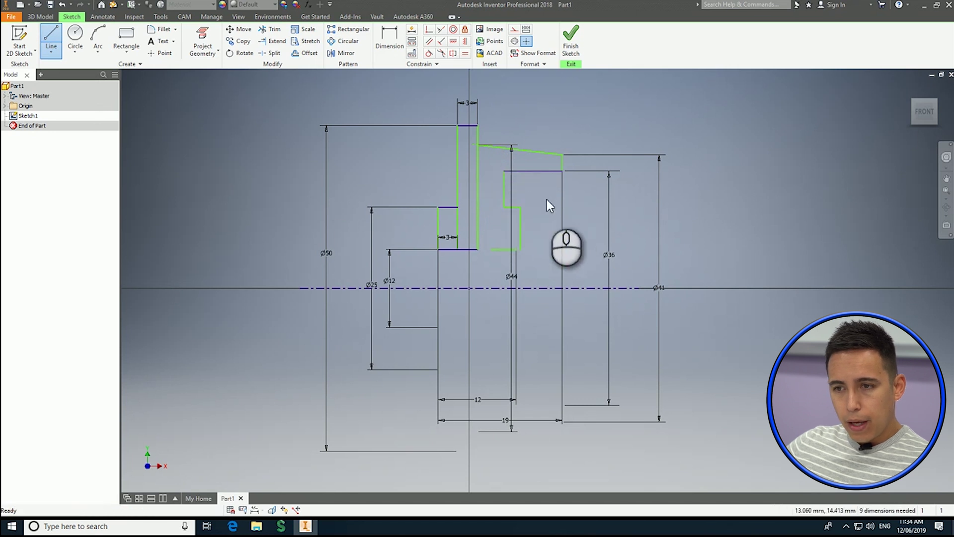
key("Escape")
left_click(499, 194)
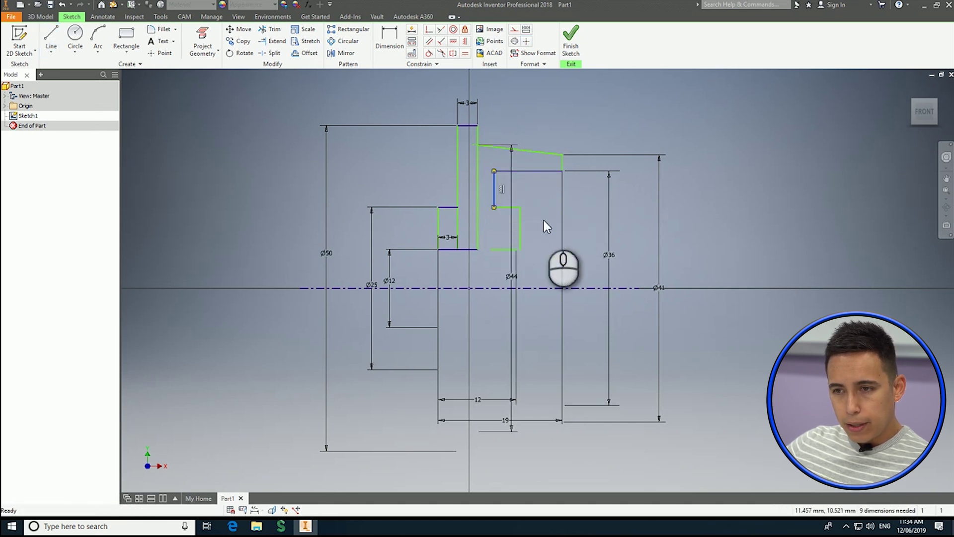
left_click_drag(496, 193, 492, 193)
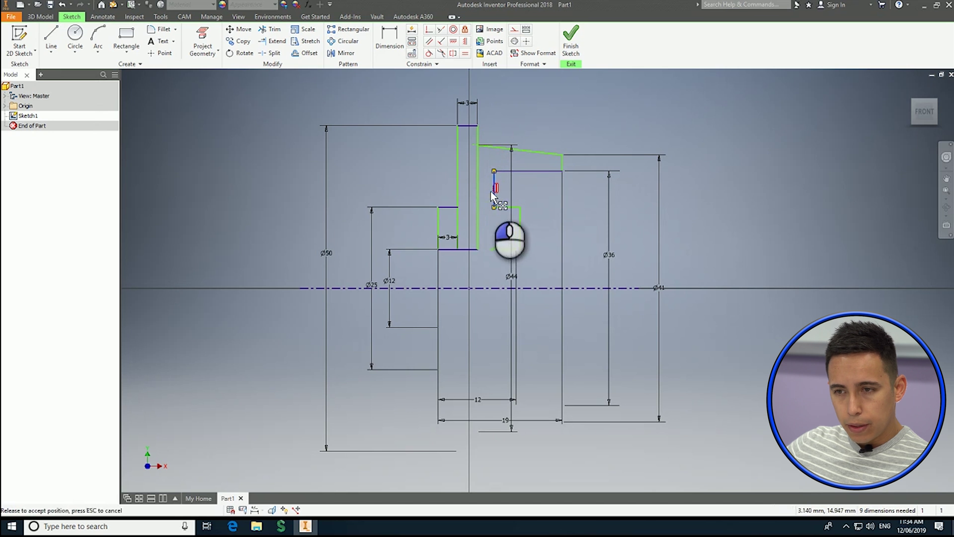
left_click(497, 198)
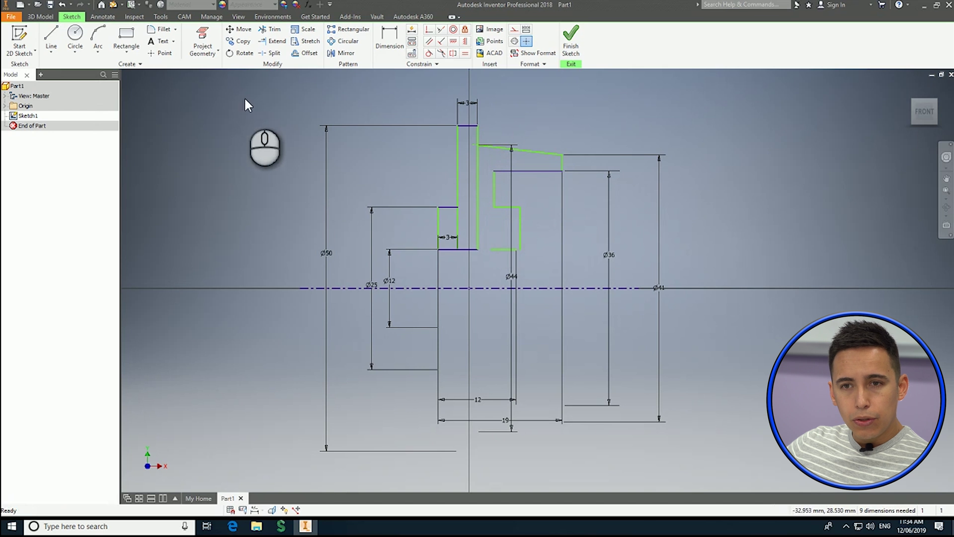
- Round the upper and lower groove corners with 2 mm fillets
left_click(162, 31)
left_click(494, 174)
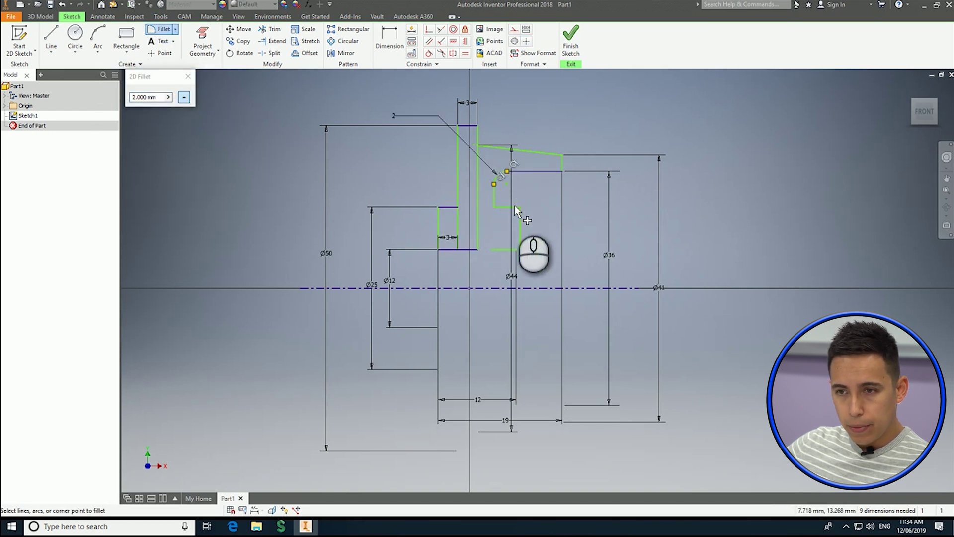
left_click(499, 208)
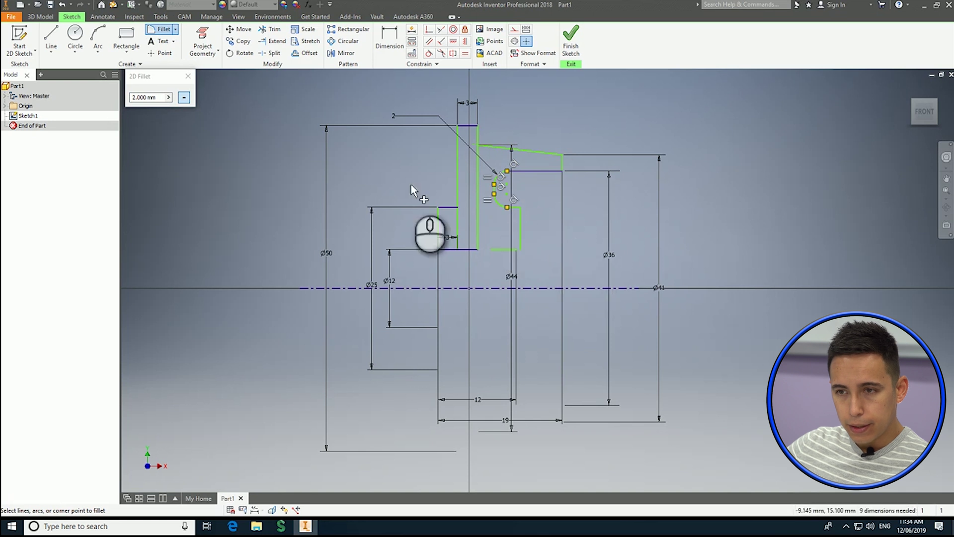
- Draw a line along the bottom edge joining the step to the notch, closing the profile
left_click(51, 36)
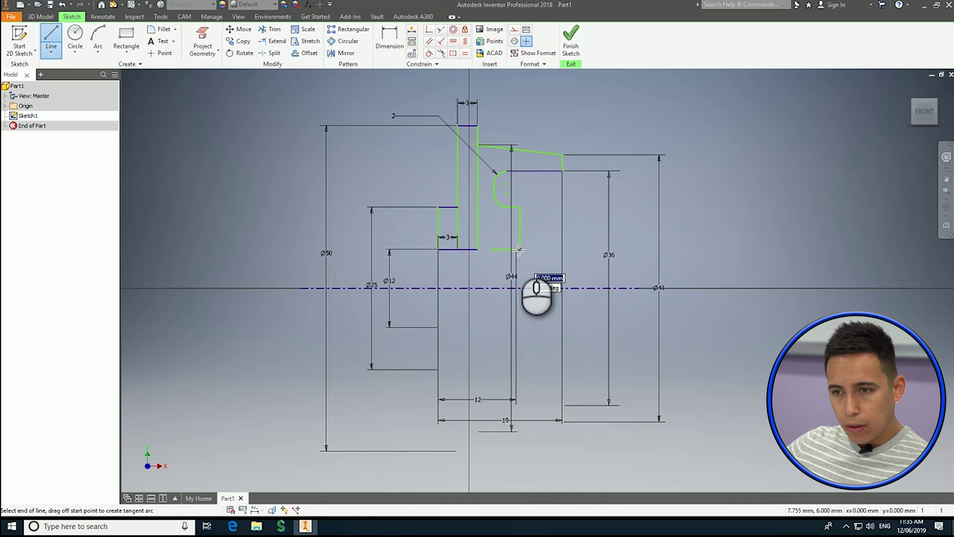
left_click(491, 249)
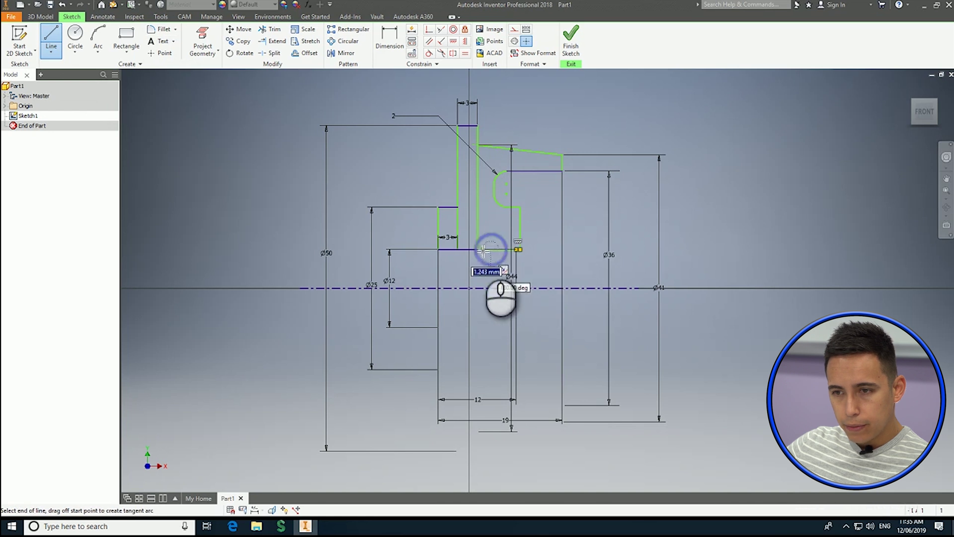
left_click(479, 249)
key("Escape")
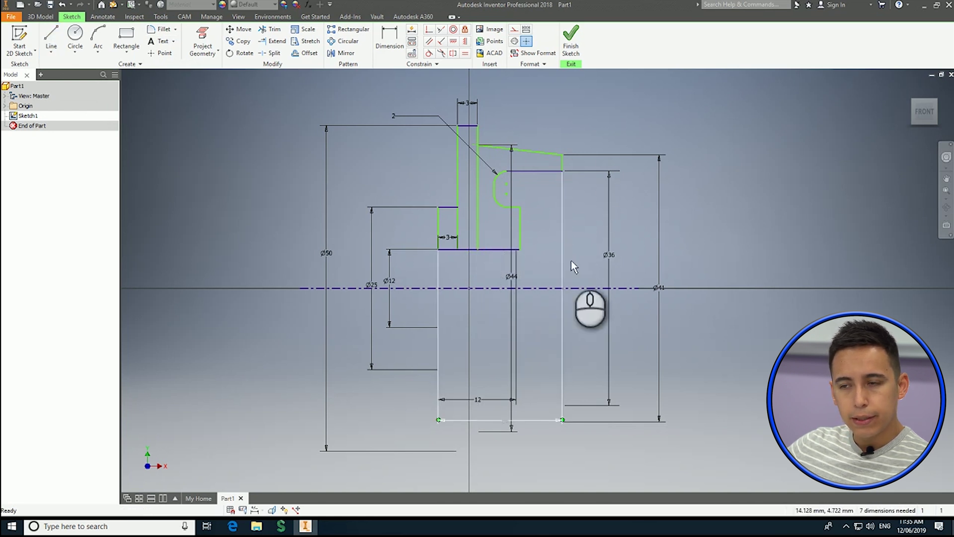
- Finish Sketch1, zoom out, and select a vertical profile line to inspect it
left_click(571, 50)
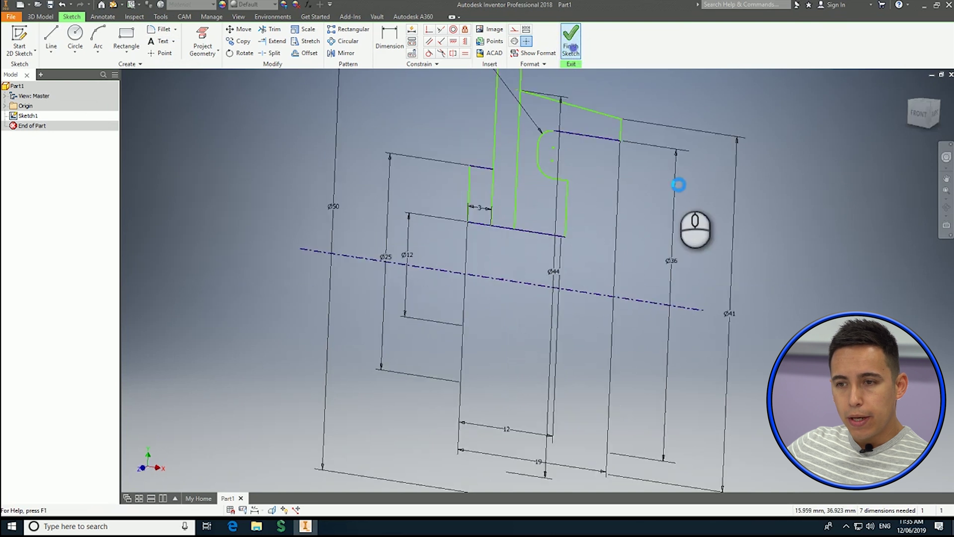
scroll(578, 245, "down", 5)
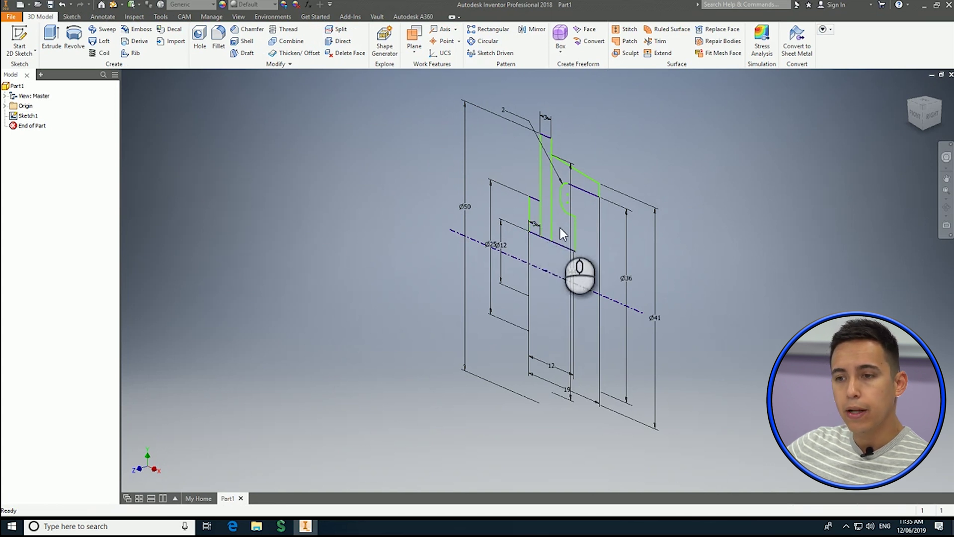
left_click(555, 182)
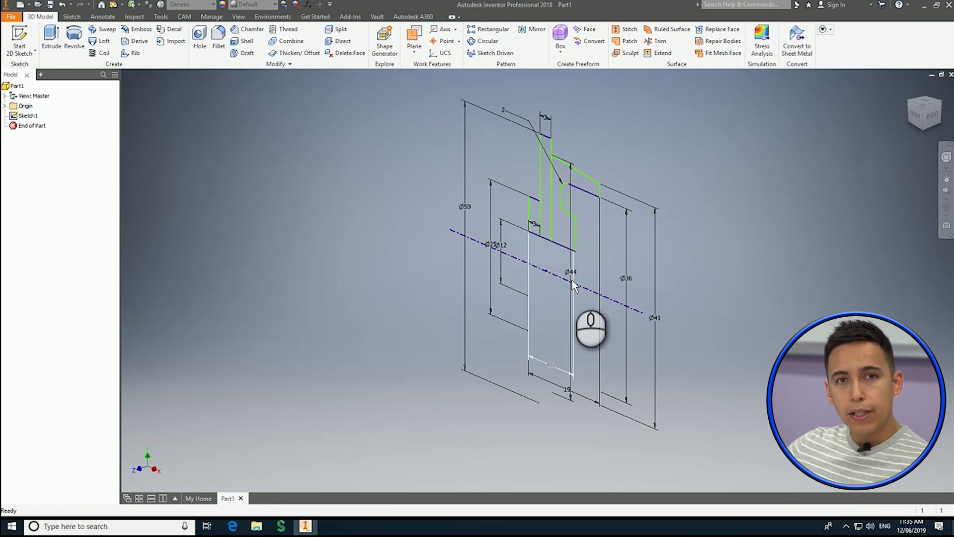
mouse_move(587, 295)
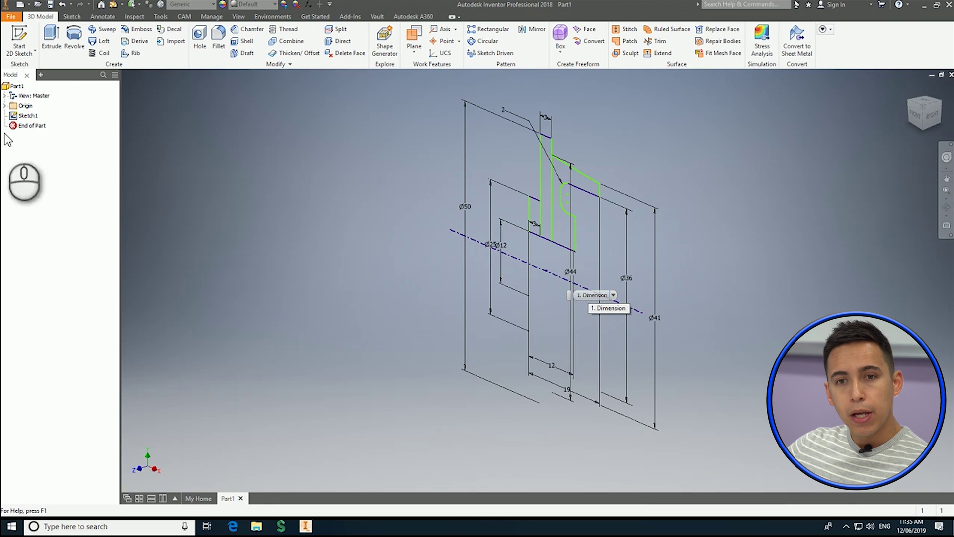
- Start a revolve using the three stepped-profile regions with the centerline as the axis
left_click(74, 52)
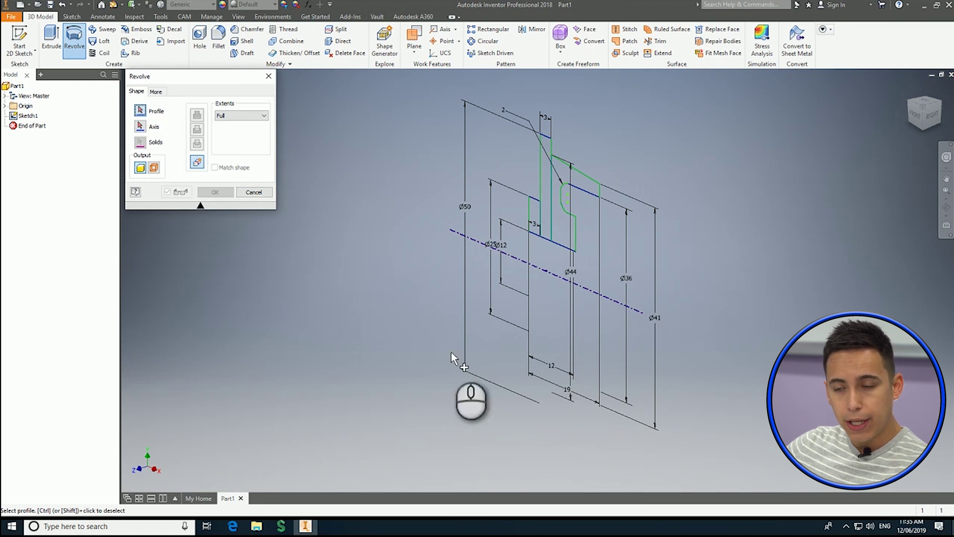
left_click(534, 214)
left_click(544, 213)
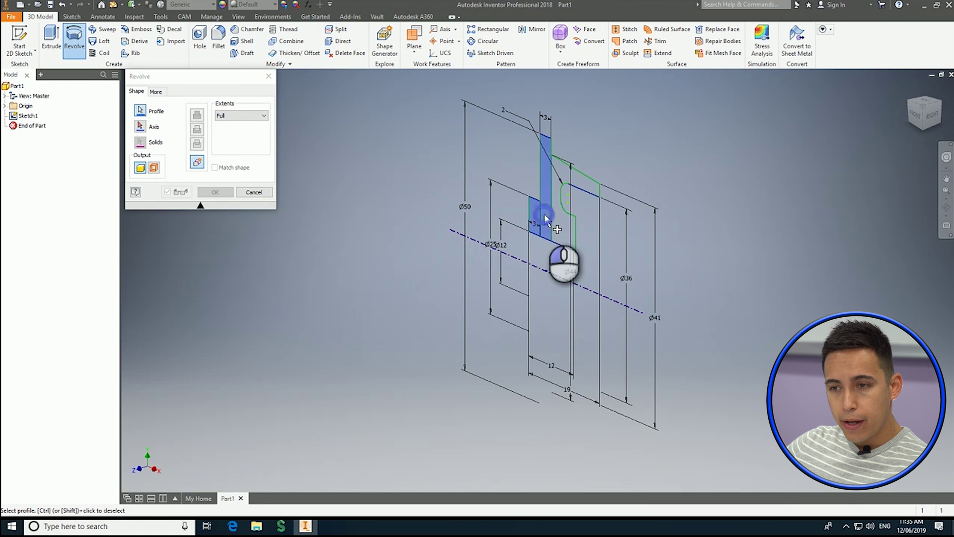
left_click(555, 219)
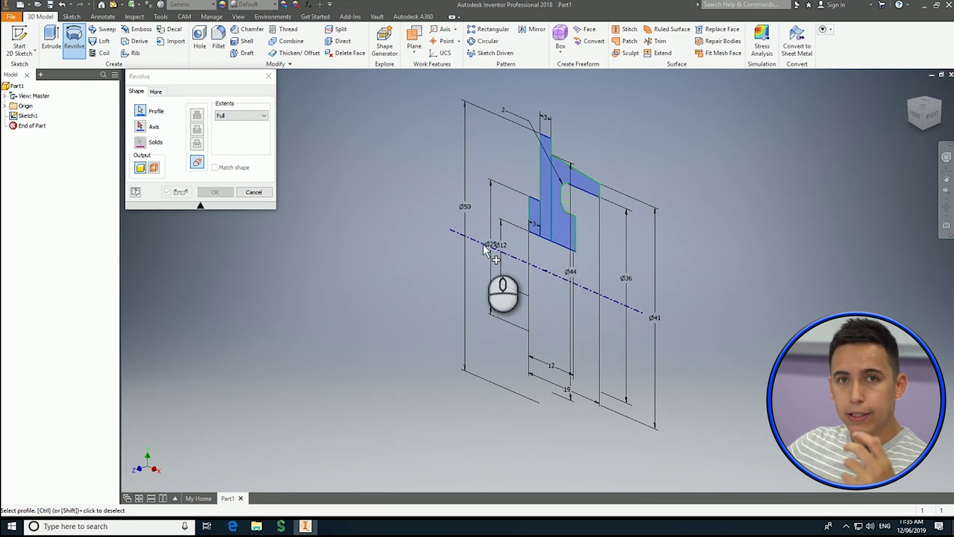
left_click(140, 127)
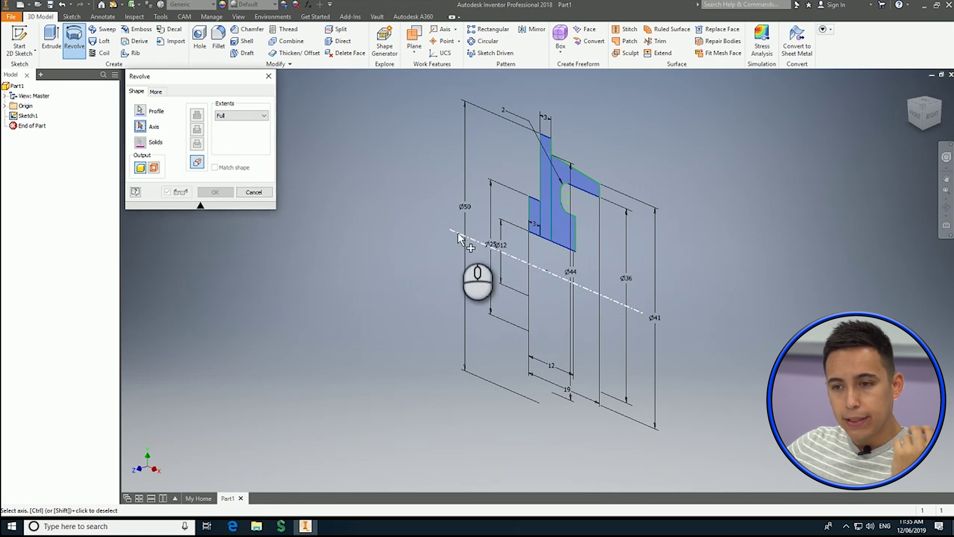
left_click(431, 231)
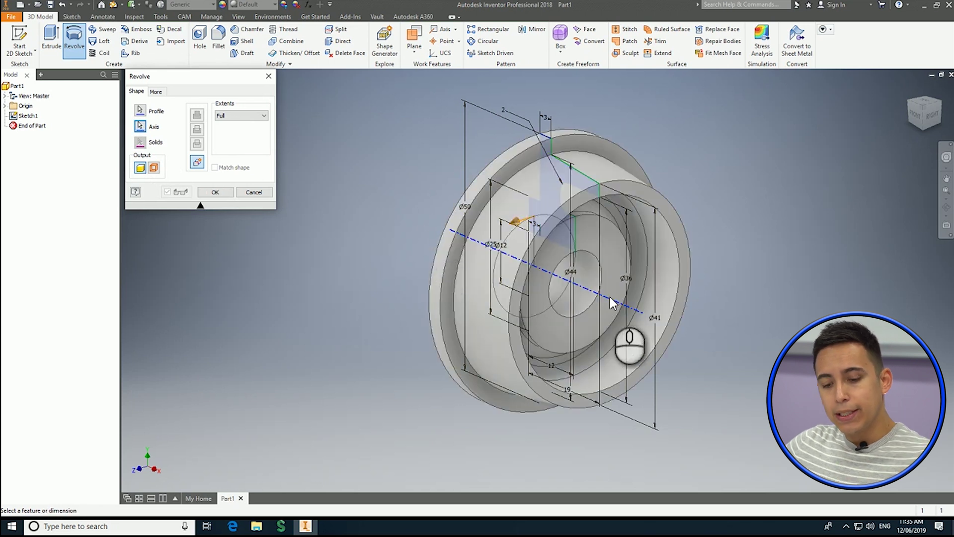
- Inspect the revolve preview from several angles, returning to the Right view, then show the Extents options
middle_click_drag(485, 289, 563, 305, "shift")
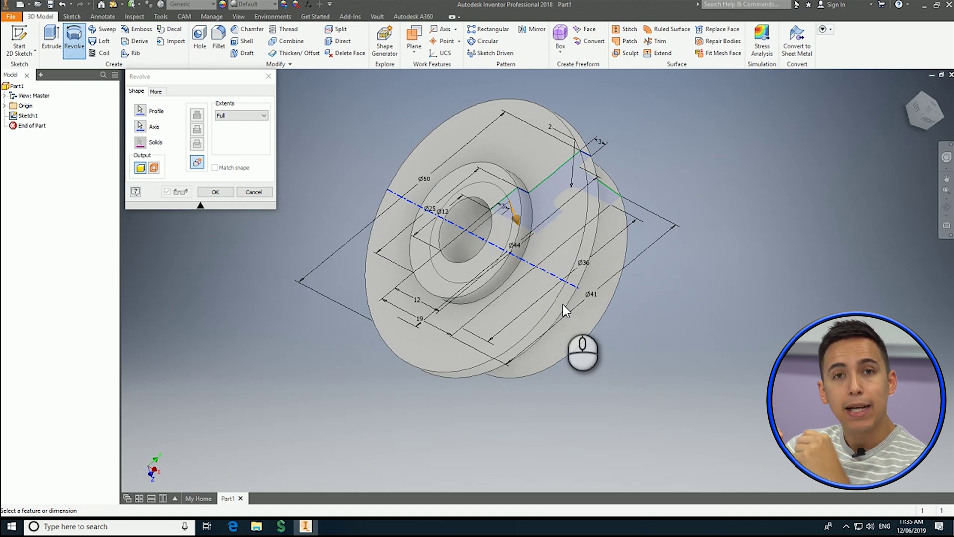
middle_click_drag(621, 295, 492, 257, "shift")
key("F5")
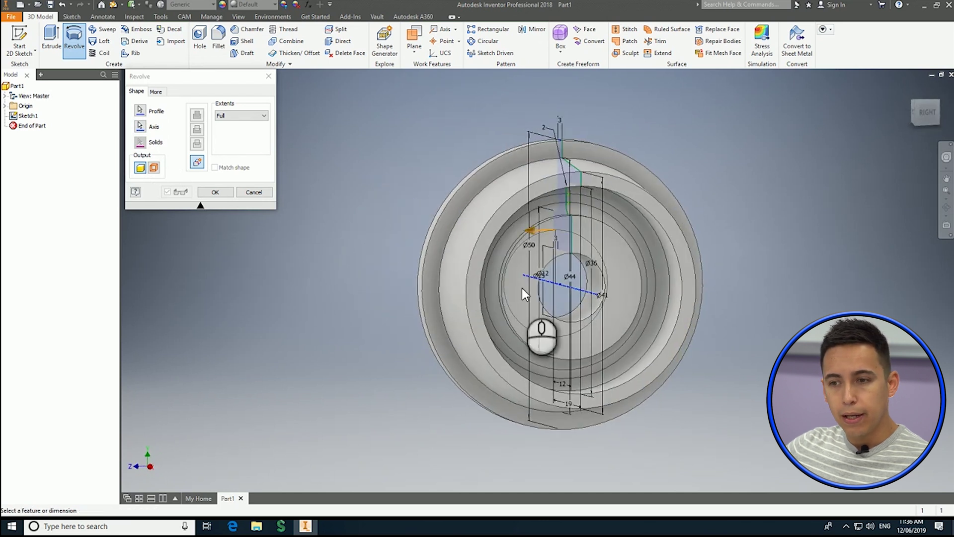
middle_click_drag(510, 292, 558, 273, "shift")
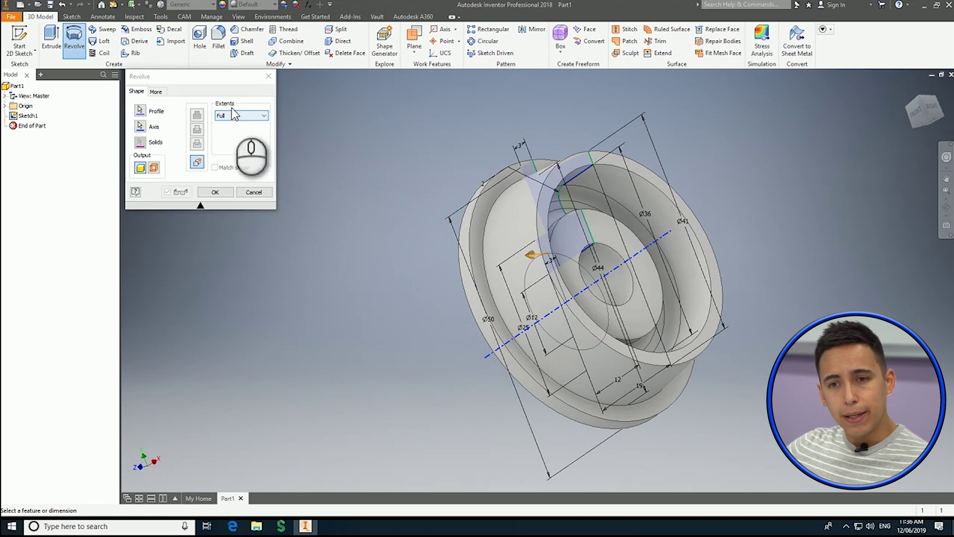
left_click(242, 115)
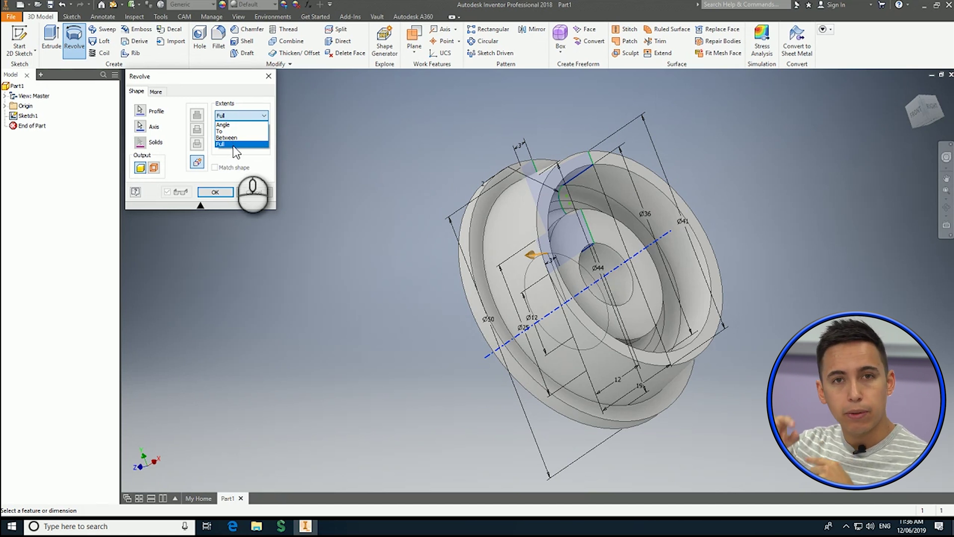
- Preview Angle extents at 90 and 180 deg, then switch back to Full and create the revolve
left_click(234, 125)
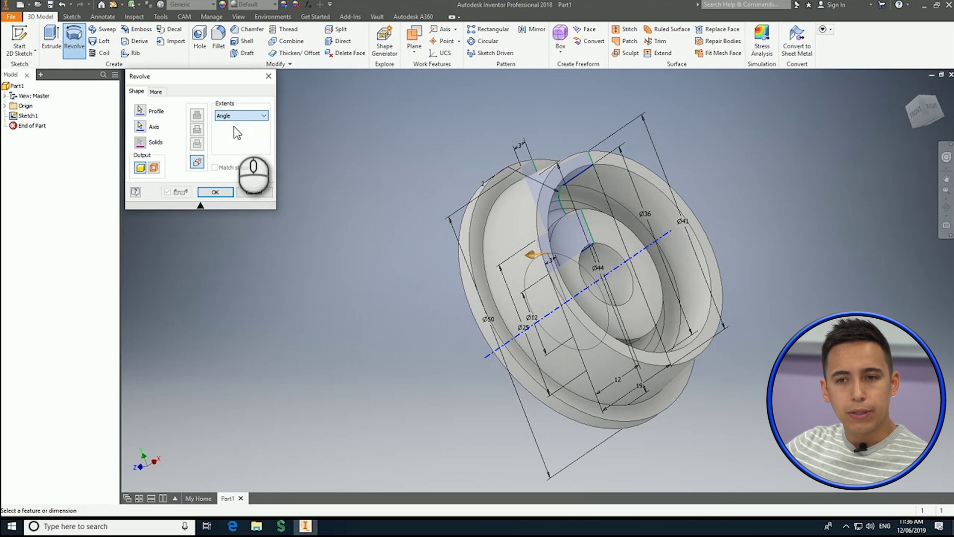
middle_click_drag(609, 227, 550, 238, "shift")
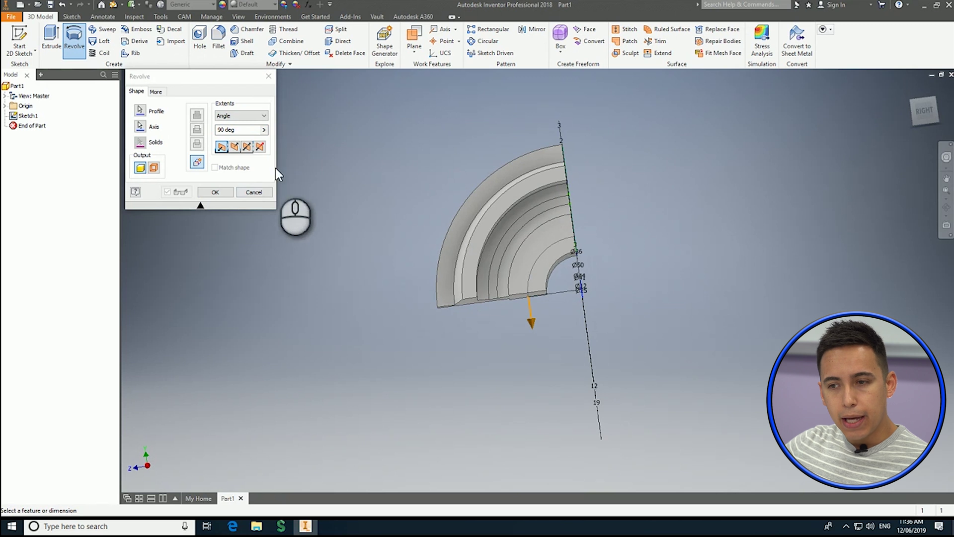
double_click(223, 129)
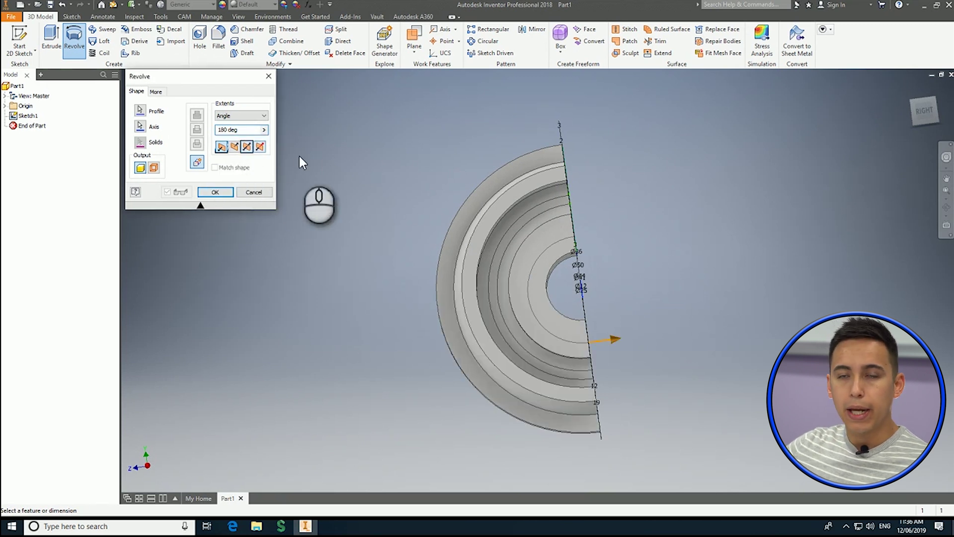
left_click(255, 116)
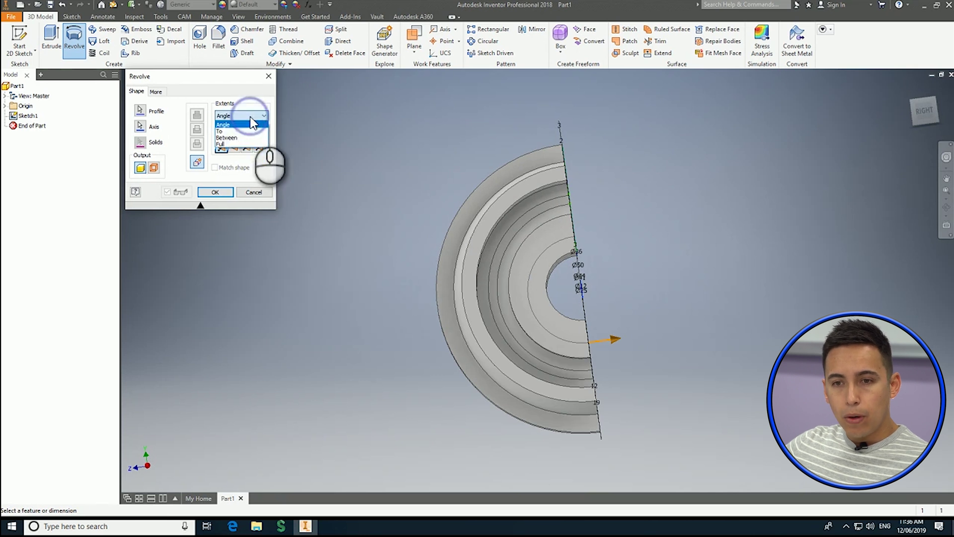
left_click(241, 144)
left_click(216, 192)
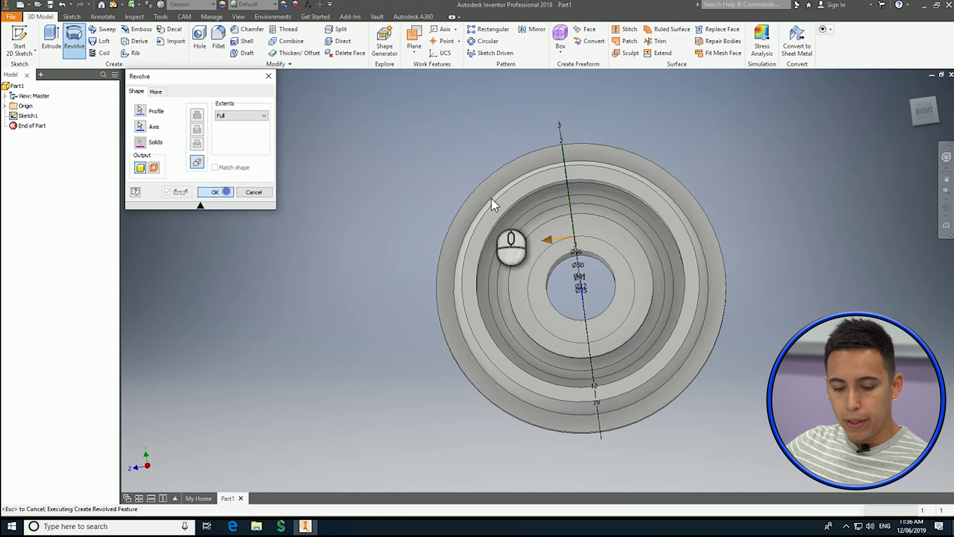